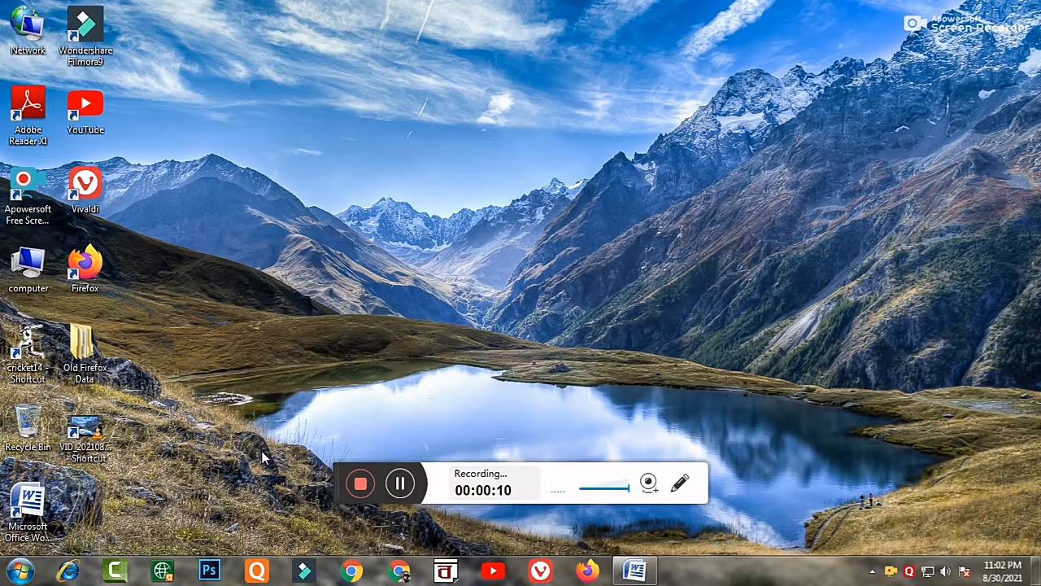
Switch to the open Word document Document2 and look through its last pages.
mouse_move(633, 572)
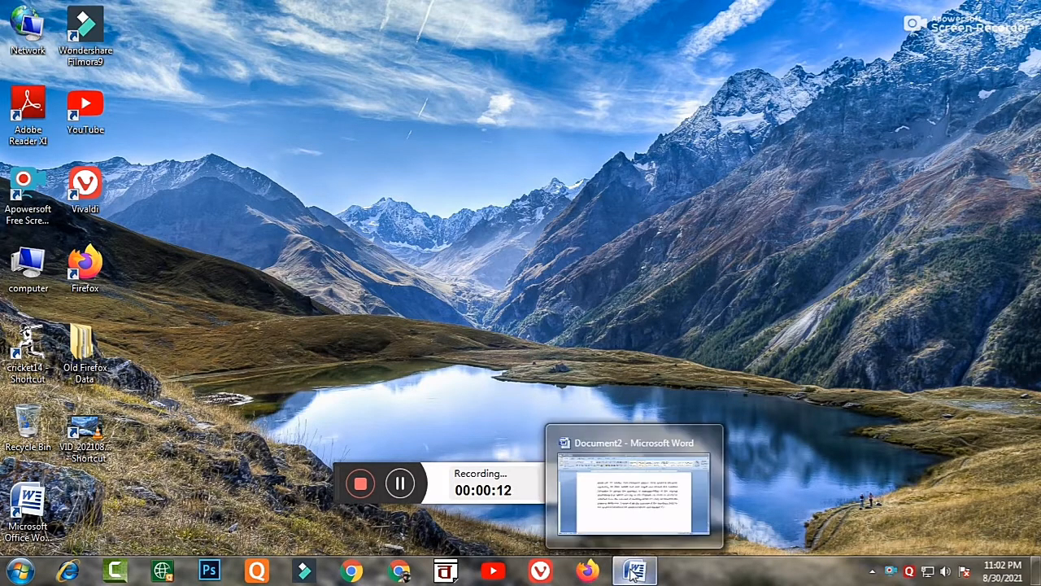
left_click(621, 480)
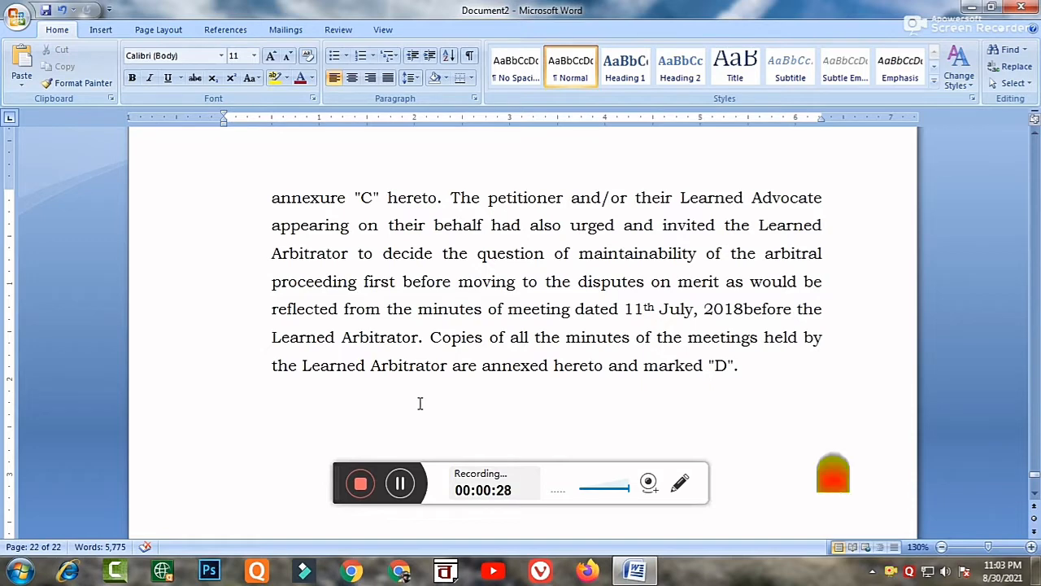
scroll(420, 403, "up", 3)
scroll(420, 403, "up", 13)
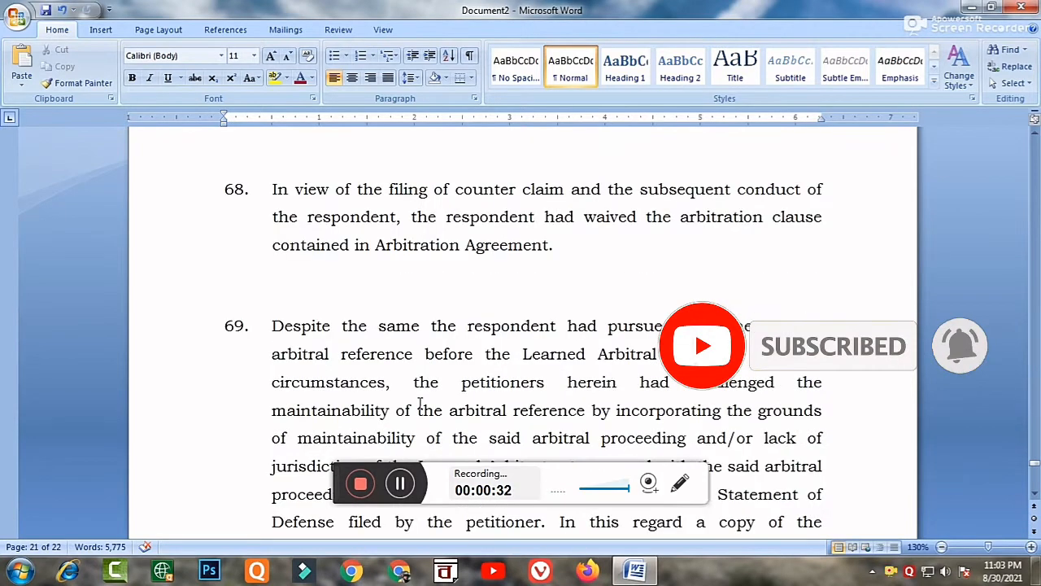
scroll(420, 404, "up", 4)
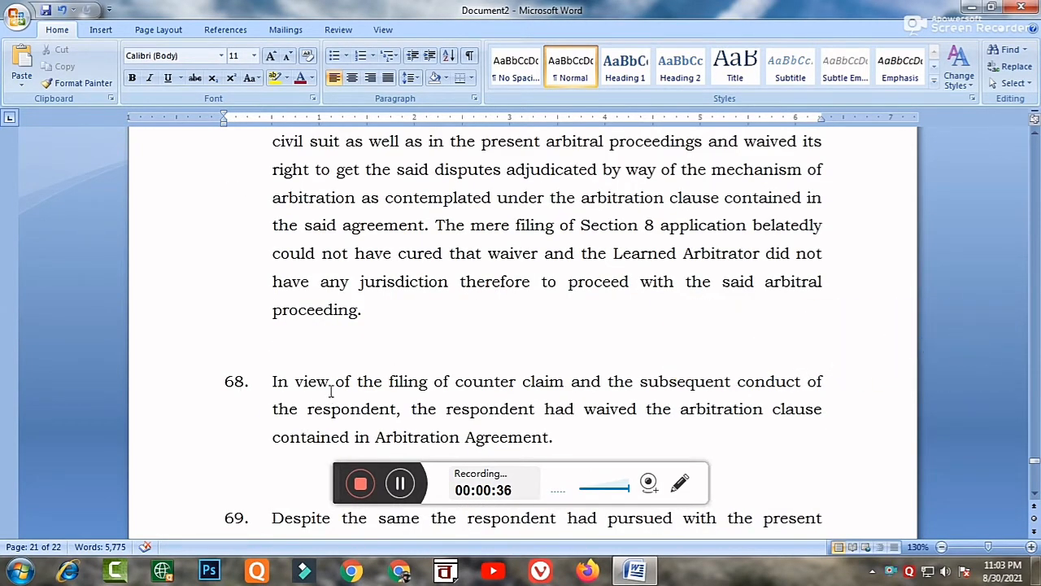
scroll(358, 362, "up", 4)
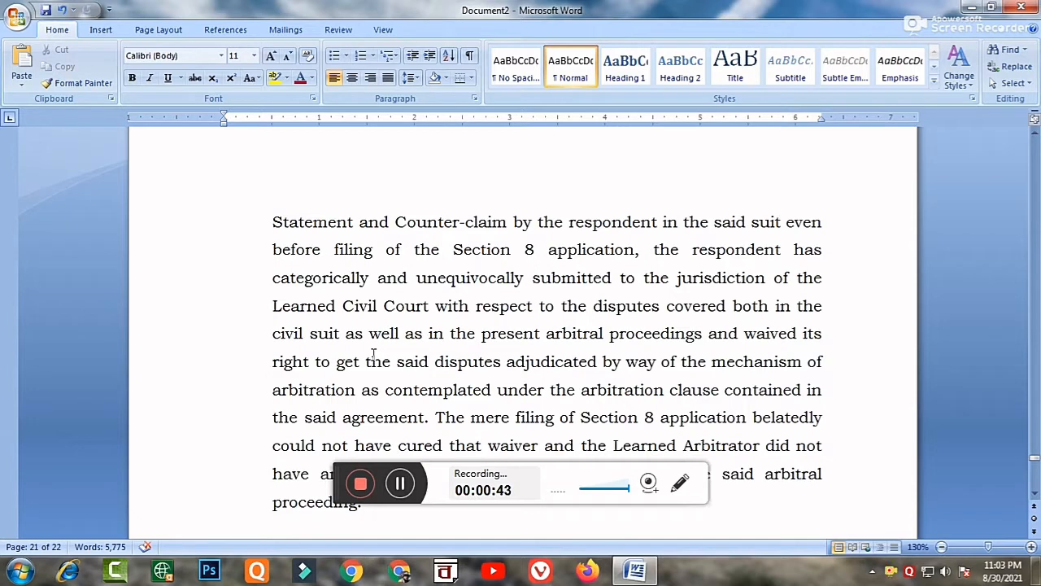
scroll(326, 312, "up", 2)
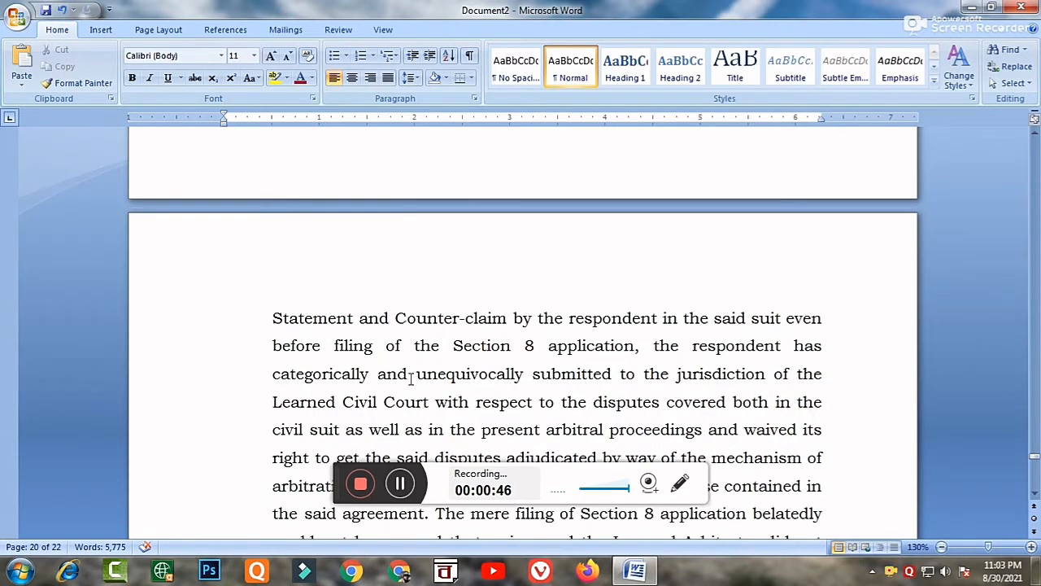
Circle the document's total page count with a temporary red ellipse annotation and remove the mark.
left_click(680, 485)
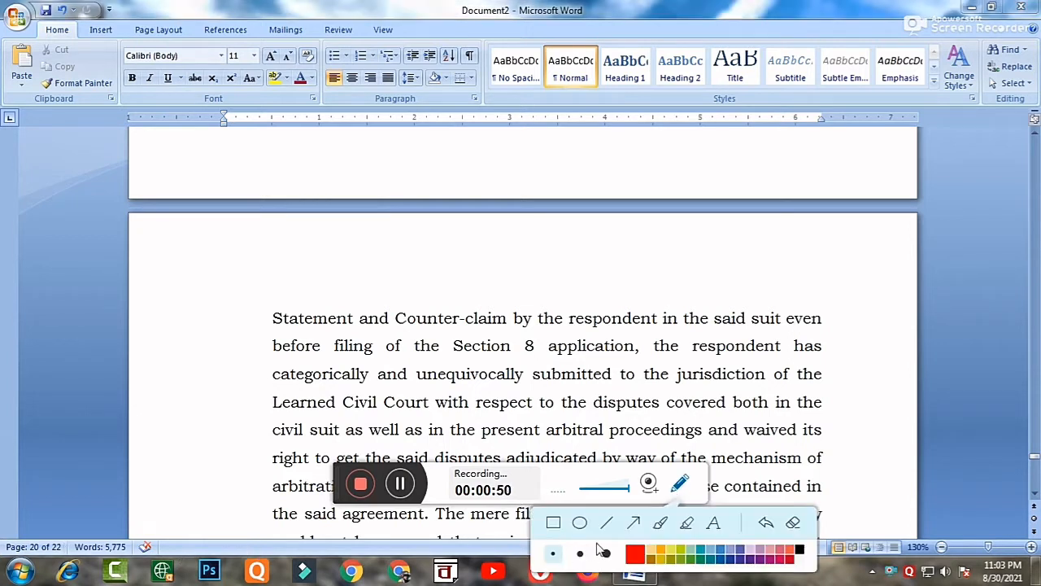
left_click(579, 523)
left_click_drag(43, 530, 76, 563)
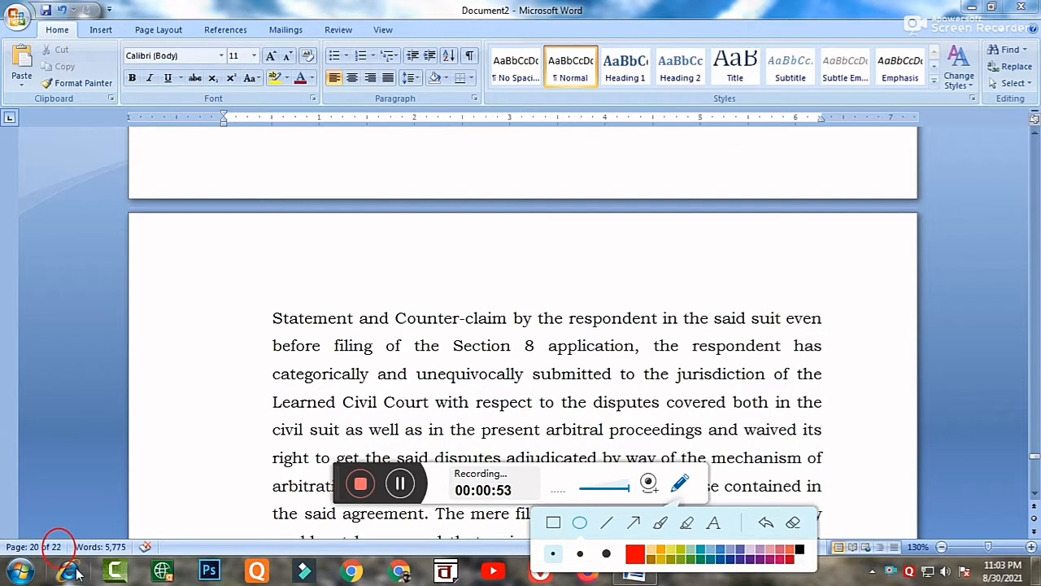
left_click(765, 523)
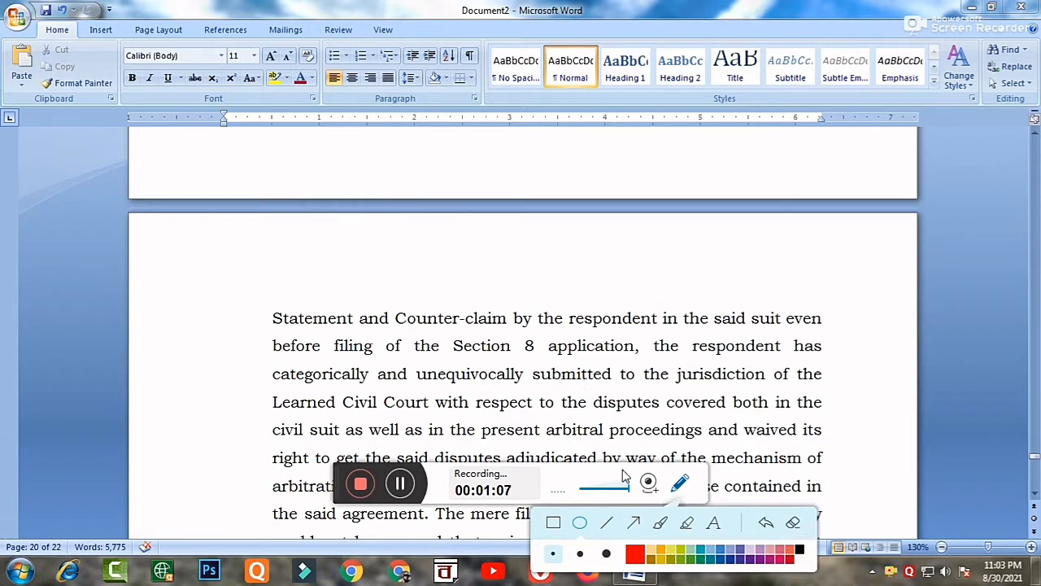
left_click(680, 483)
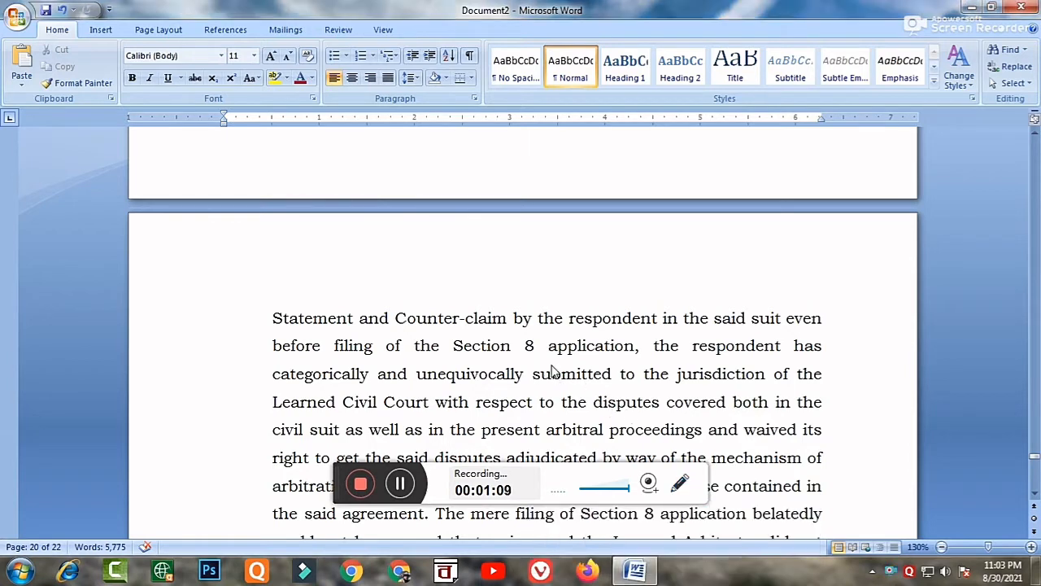
Return to the start of the document and bring up the page number placement options.
scroll(554, 372, "up", 15)
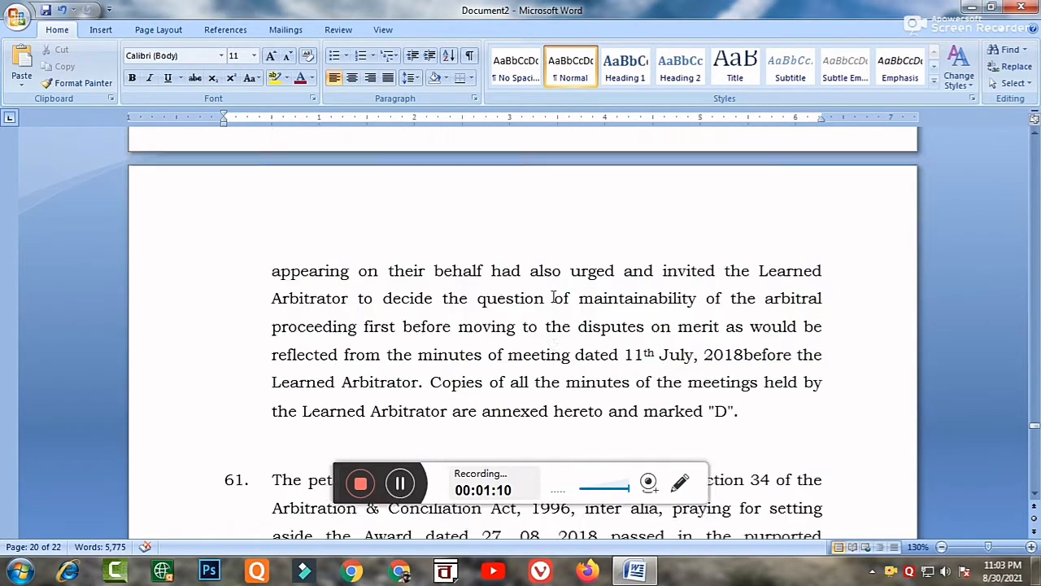
scroll(553, 297, "up", 15)
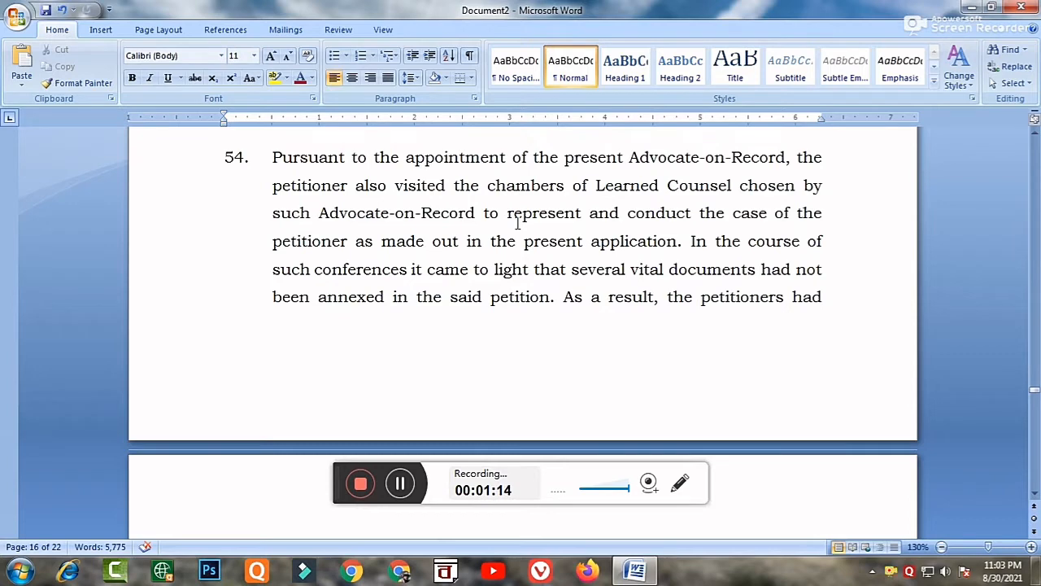
key("ctrl+Home")
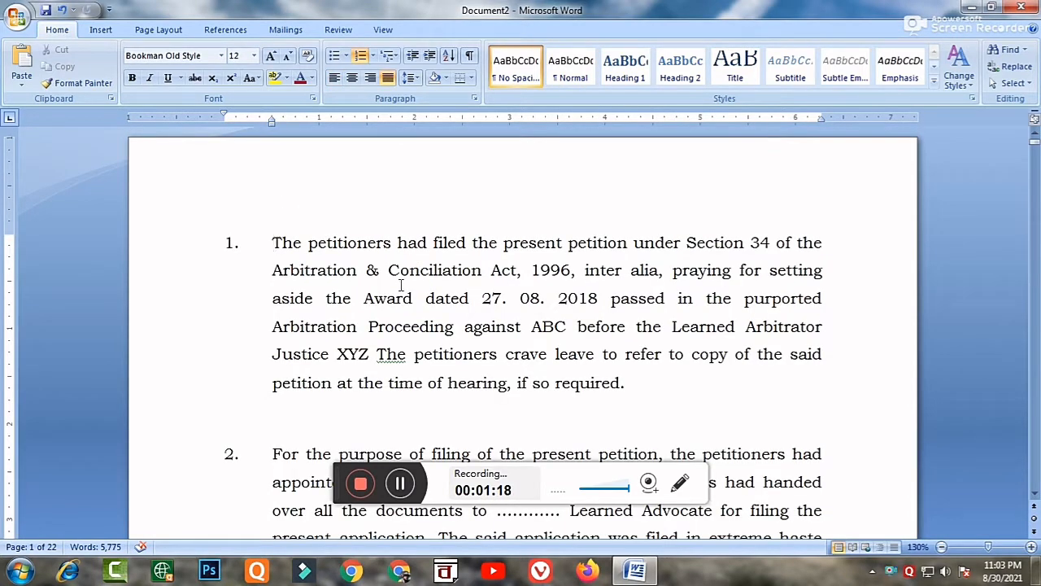
left_click(98, 36)
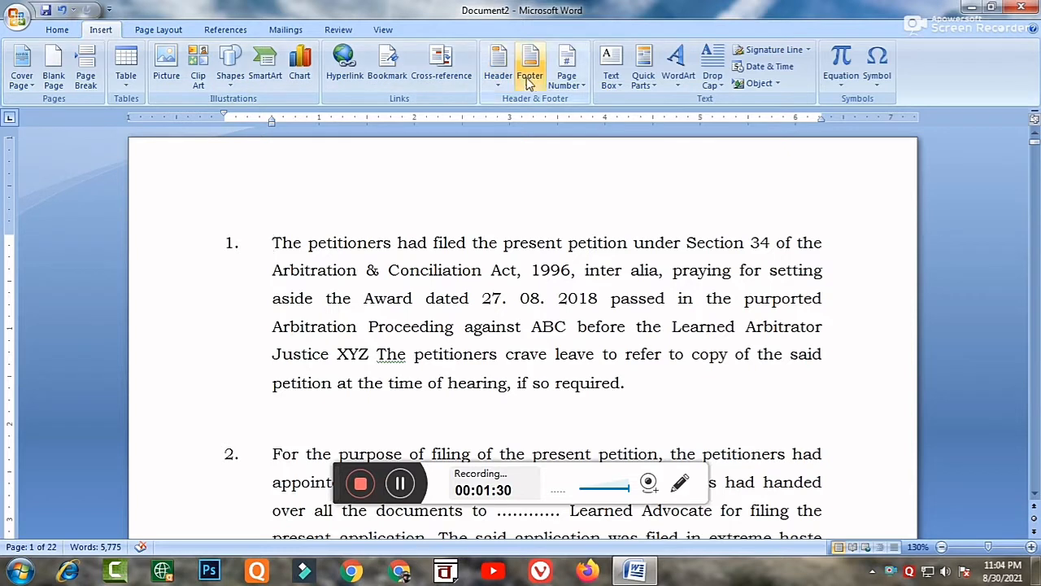
left_click(567, 75)
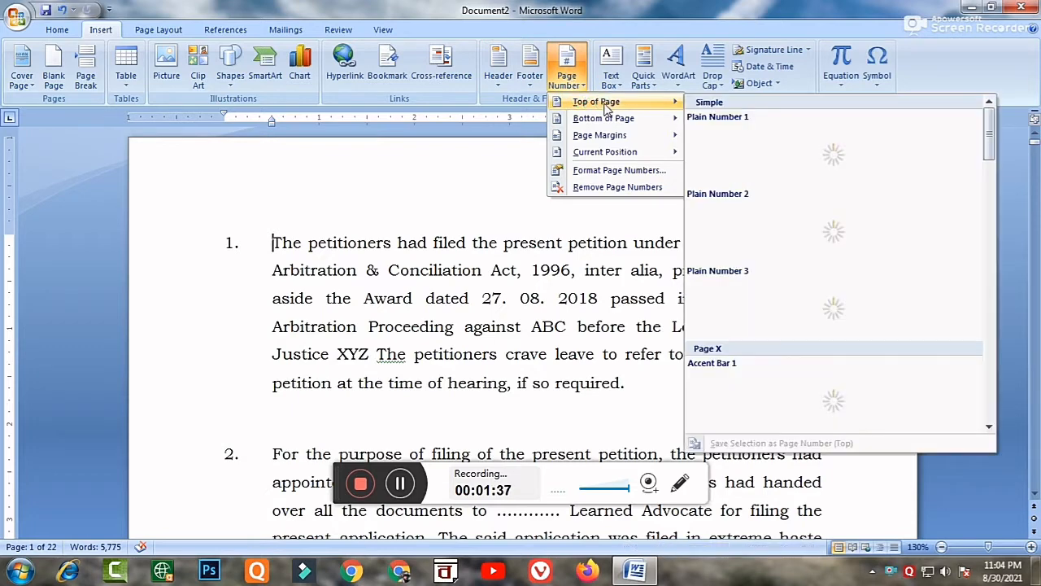
mouse_move(605, 121)
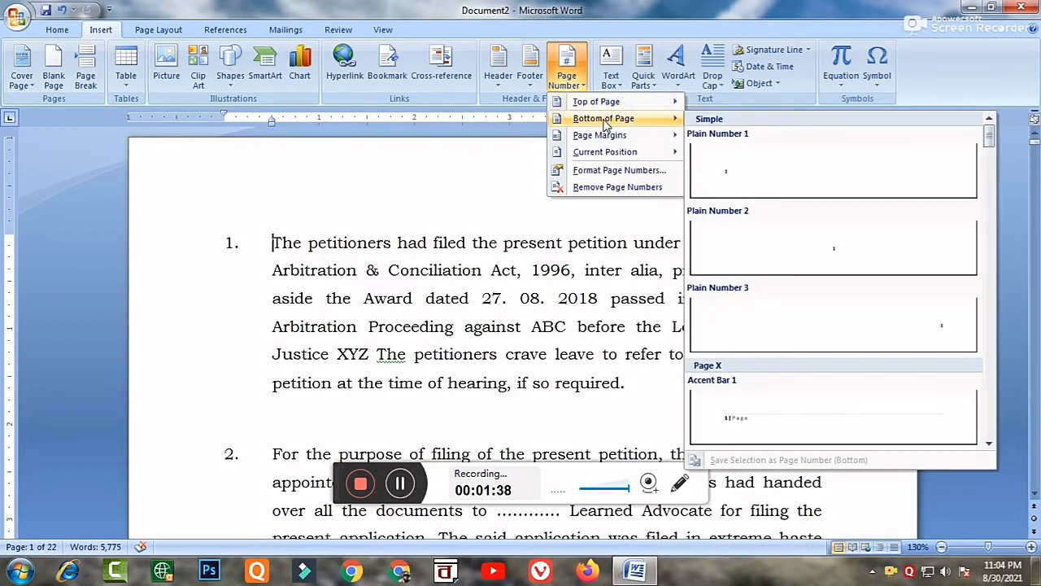
mouse_move(604, 140)
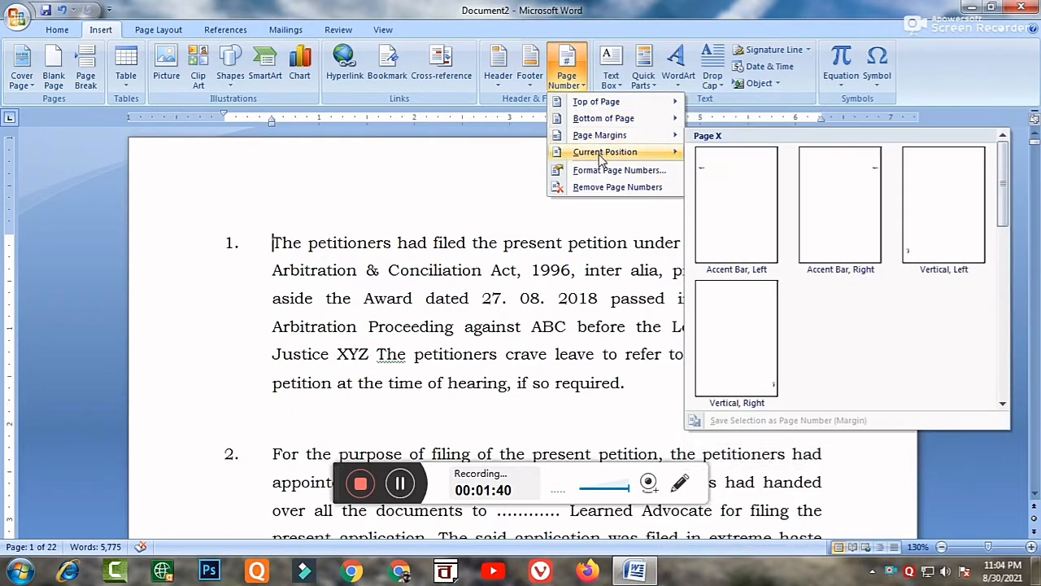
mouse_move(601, 158)
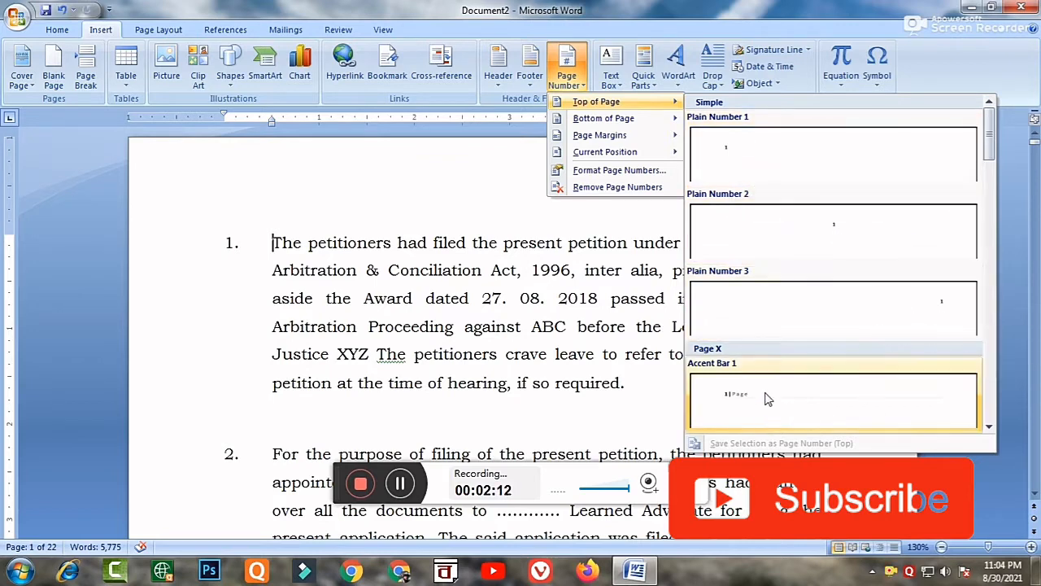
Examine the page number styles available for the top of the page, from the simple ones to those with shapes.
left_click(990, 428)
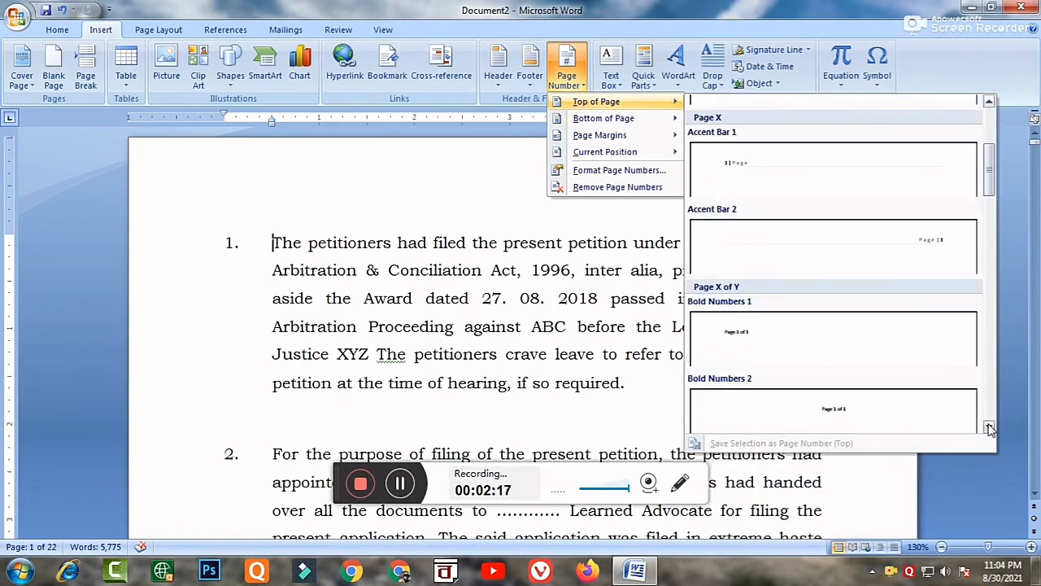
left_click(990, 429)
left_click(990, 428)
left_click(990, 429)
left_click(990, 429)
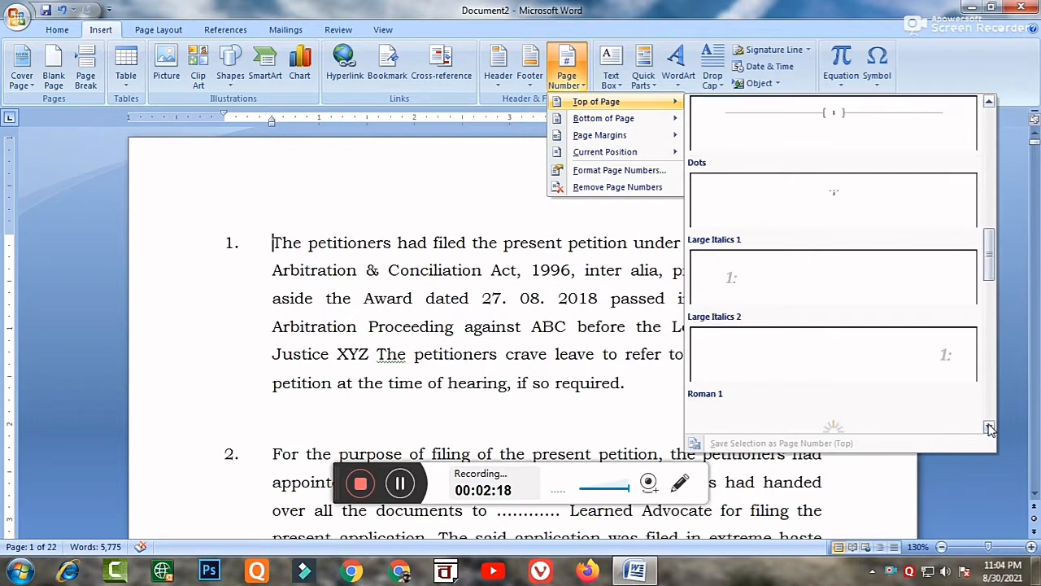
left_click(990, 429)
left_click(990, 428)
left_click(990, 429)
left_click(990, 429)
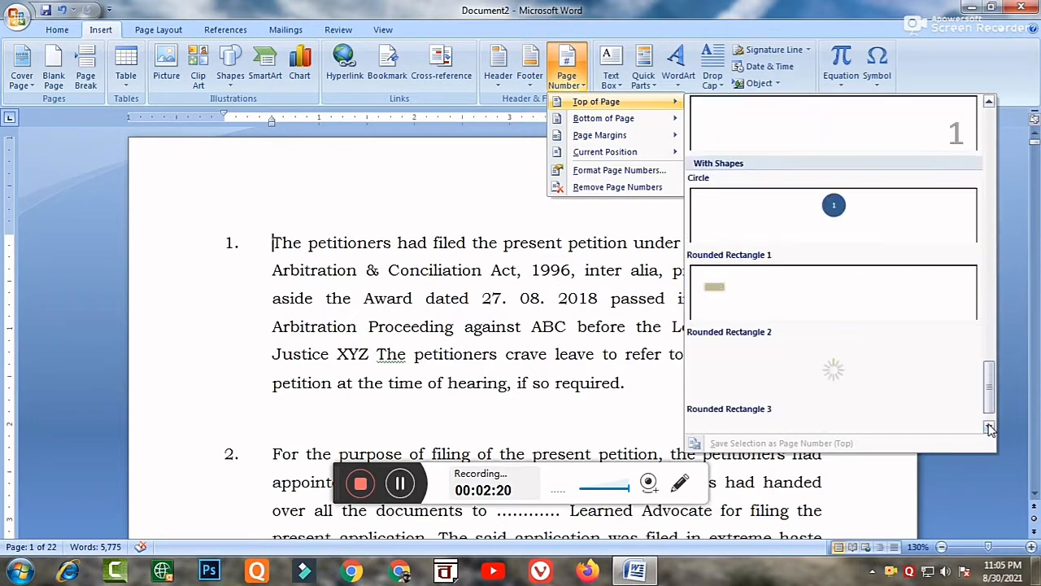
left_click(990, 429)
Insert the Plain Number 2 page number at the top of the pages and close header editing.
left_click_drag(993, 402, 996, 132)
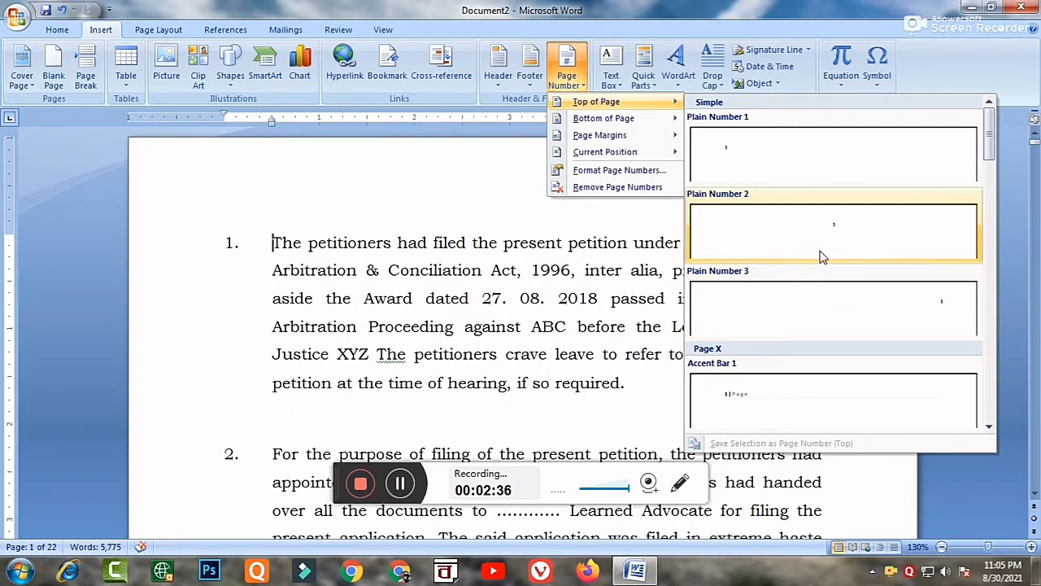
left_click(823, 218)
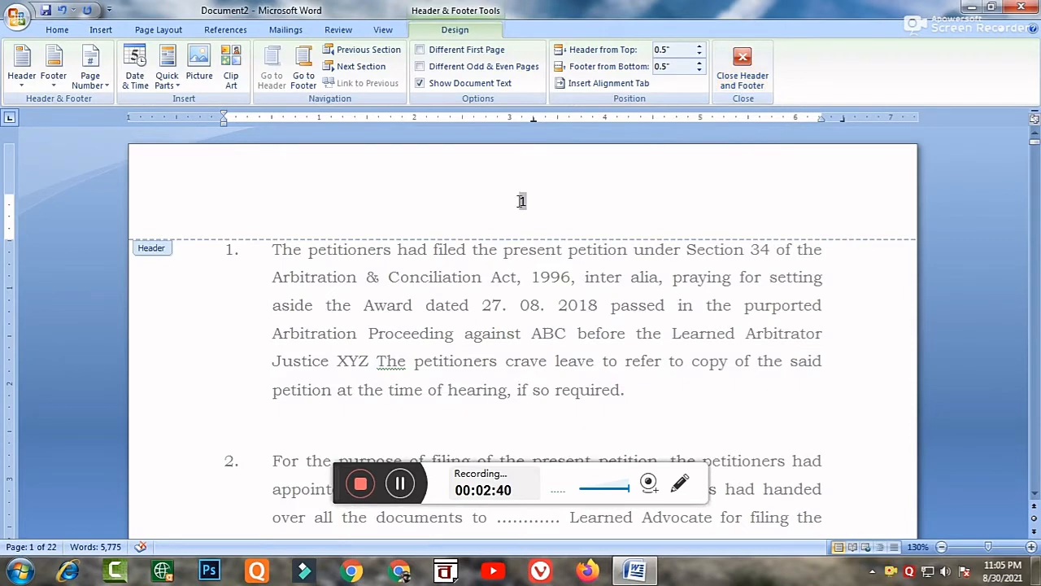
left_click(747, 71)
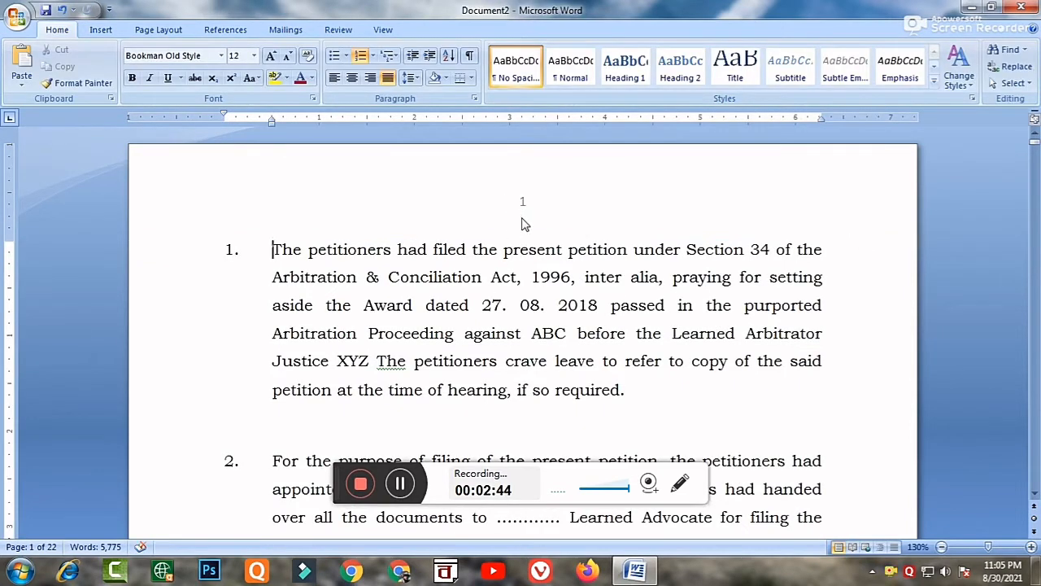
Check the page numbers in the headers of the first few pages.
scroll(537, 290, "down", 3)
scroll(537, 290, "down", 11)
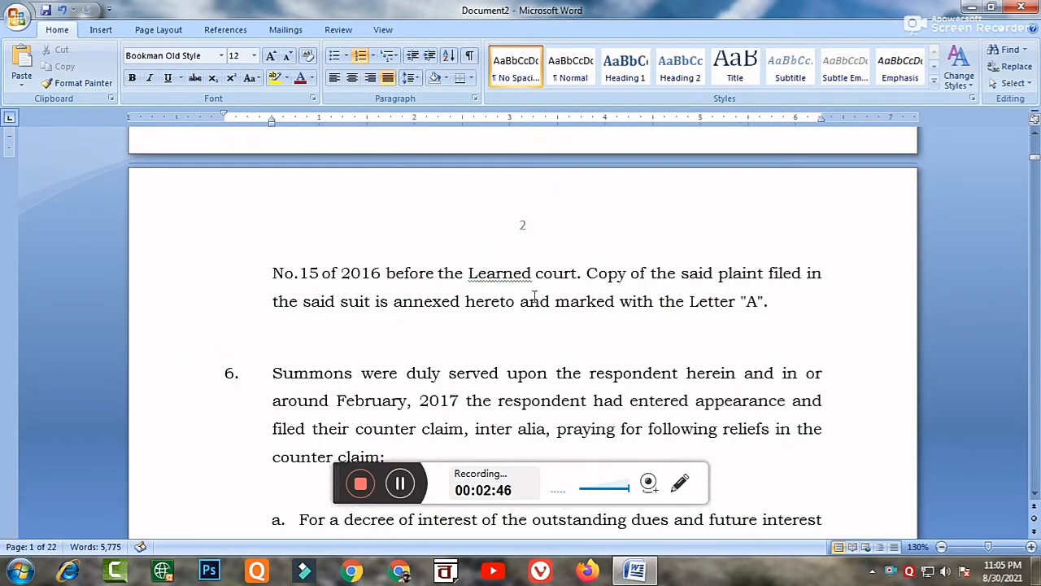
scroll(534, 295, "down", 15)
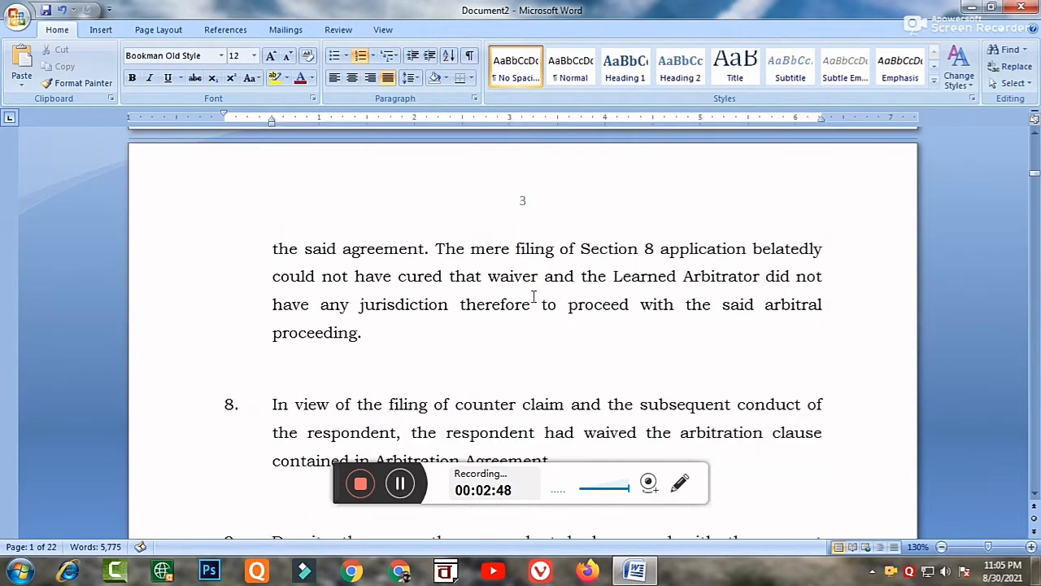
scroll(534, 298, "down", 12)
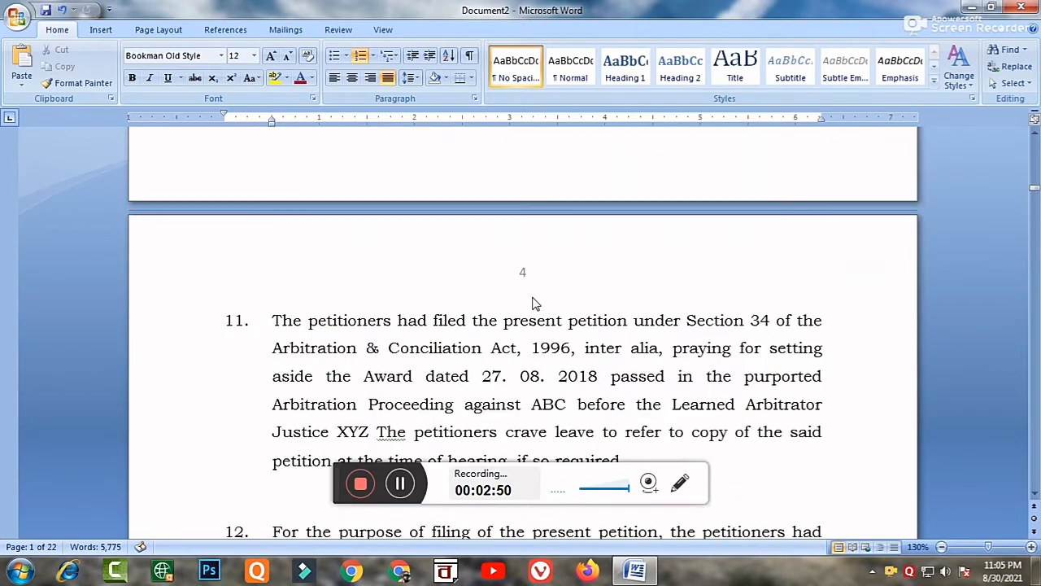
Circle the page number in the fourth page's header with a temporary red ellipse and remove the mark.
left_click(680, 483)
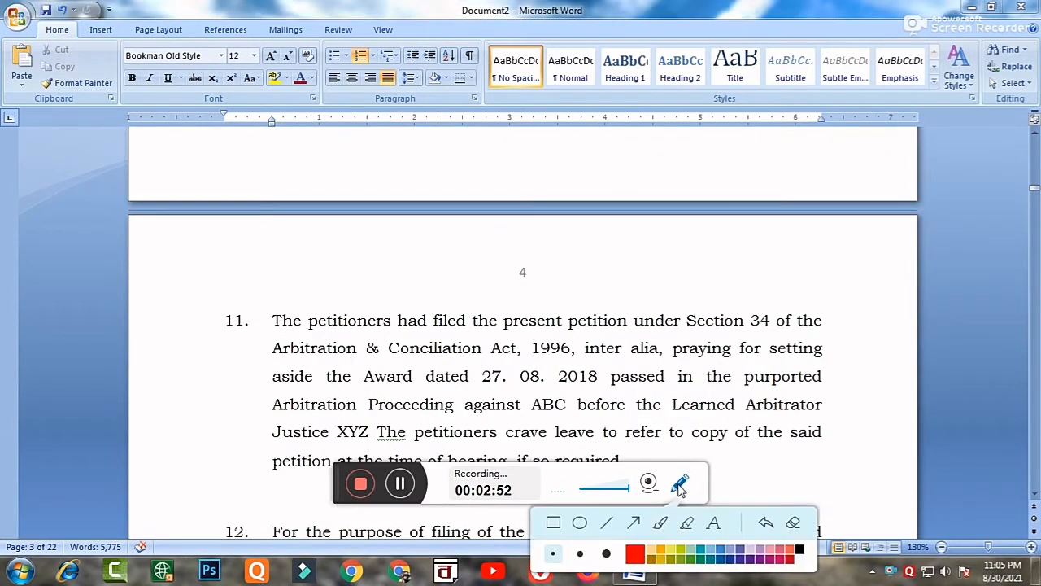
left_click(580, 522)
left_click_drag(489, 252, 568, 303)
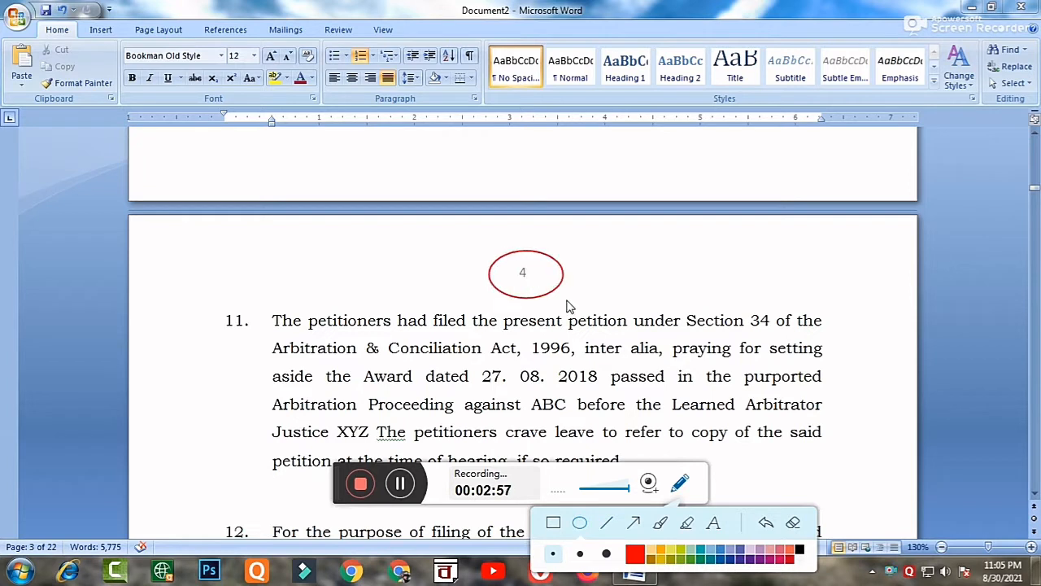
left_click(767, 524)
left_click(682, 485)
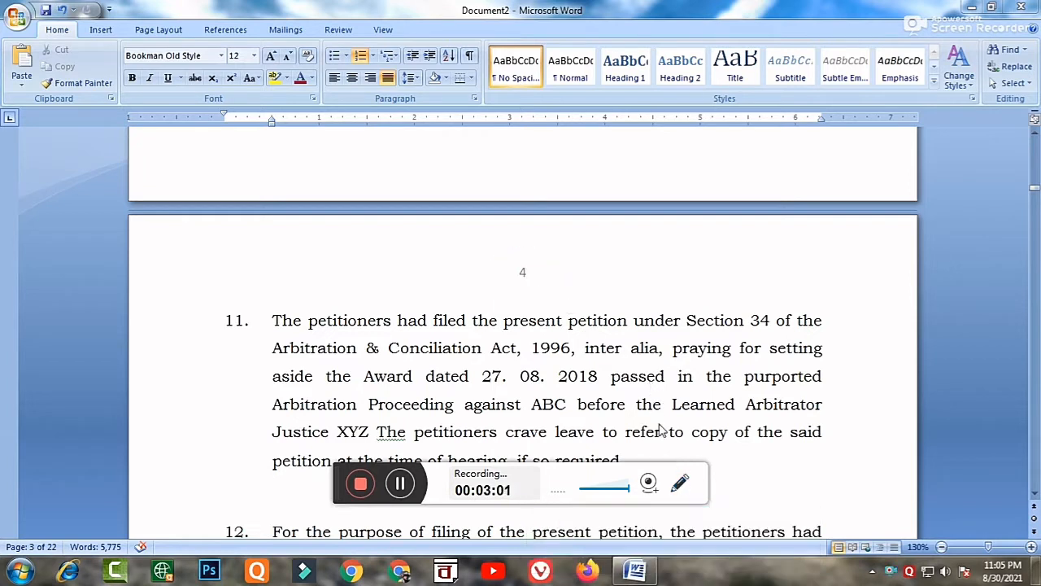
Check the page numbering through to the header of the document's last page.
scroll(618, 382, "down", 10)
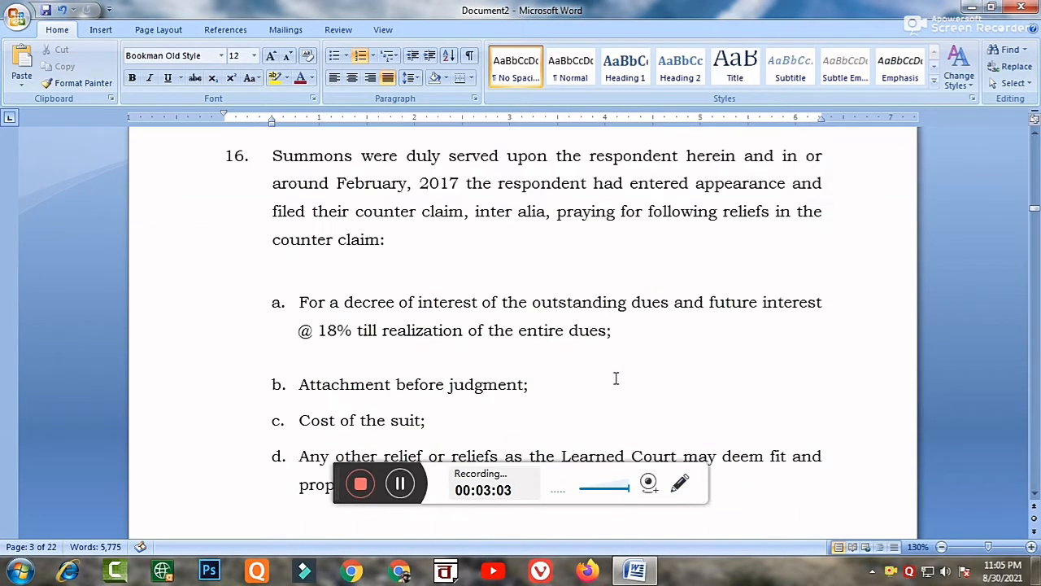
scroll(615, 378, "down", 12)
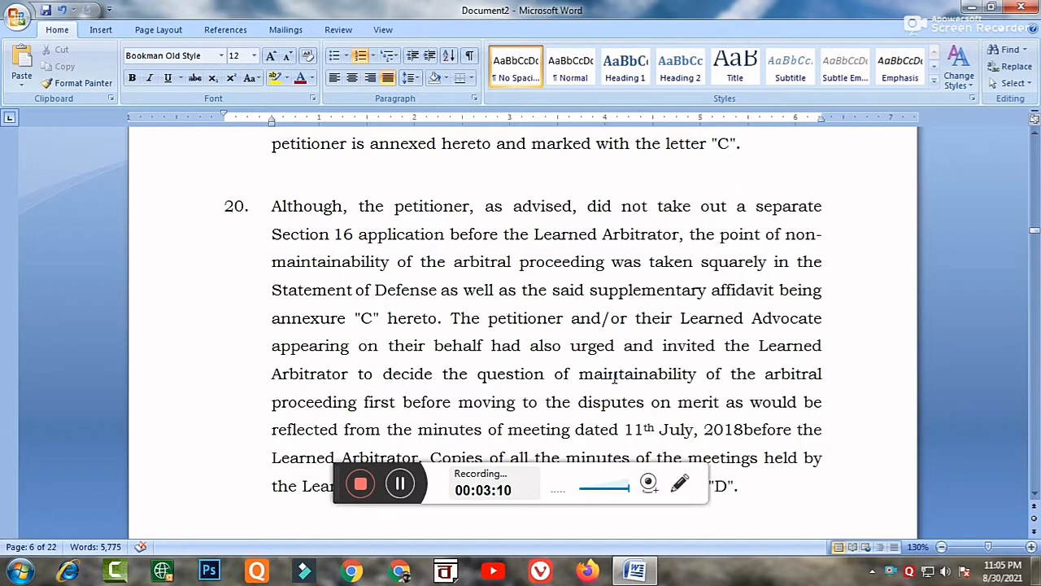
key("ctrl+End")
scroll(614, 381, "up", 5)
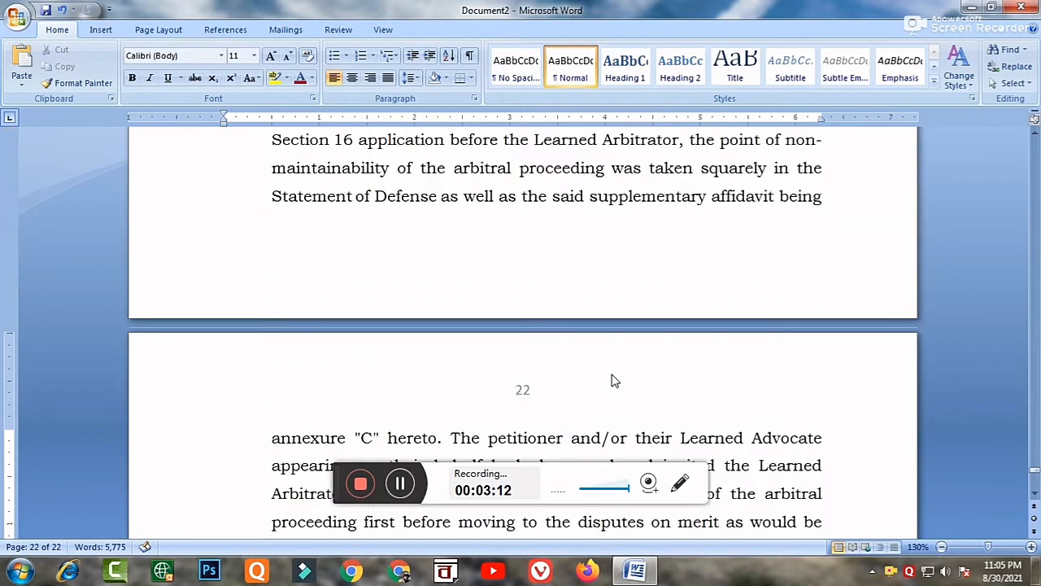
scroll(602, 366, "down", 2)
scroll(529, 244, "down", 3)
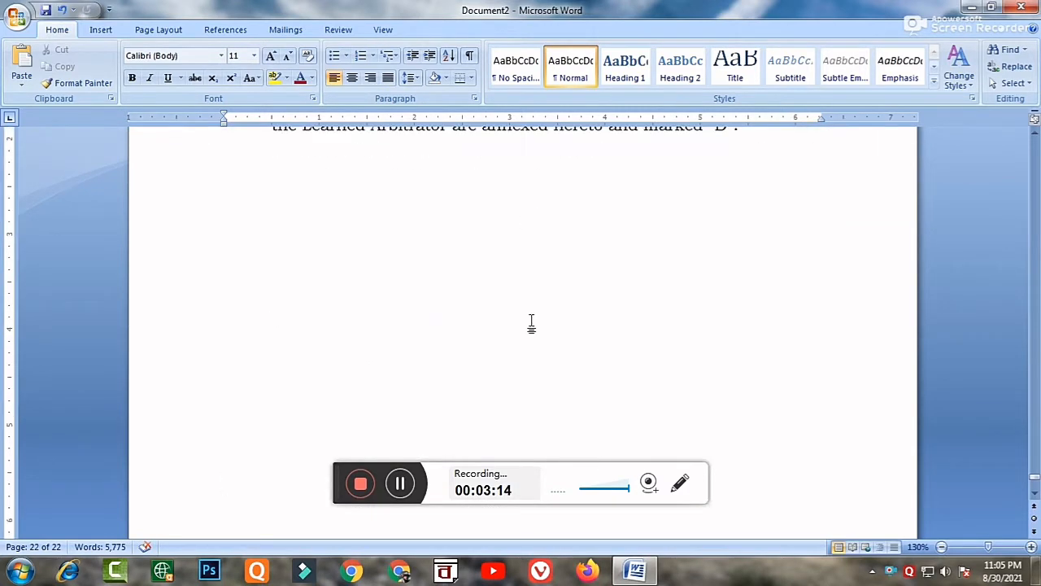
scroll(532, 323, "up", 5)
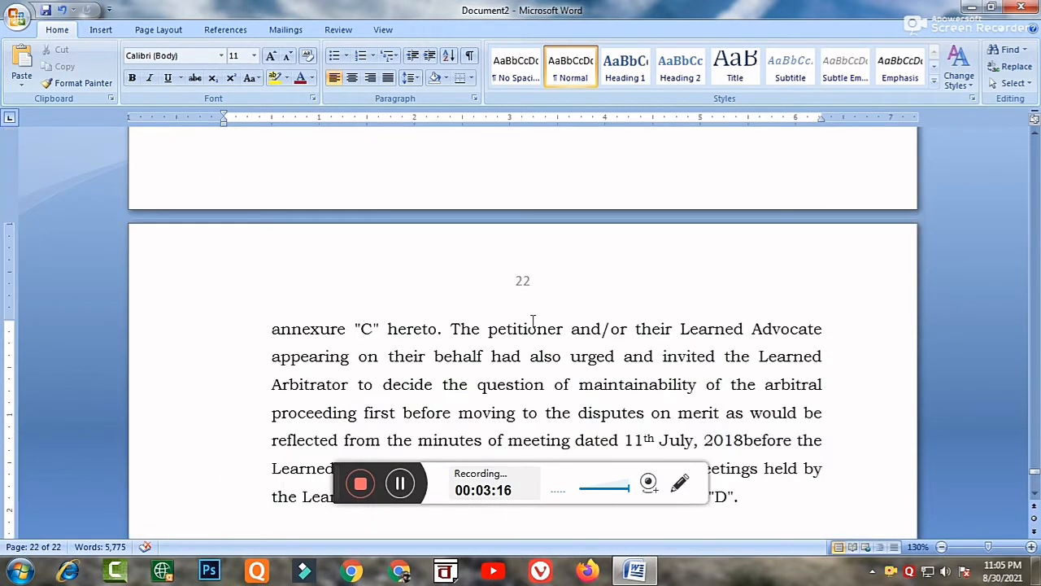
Circle the page number in the last page's header with a temporary red ellipse and remove the mark.
left_click(679, 484)
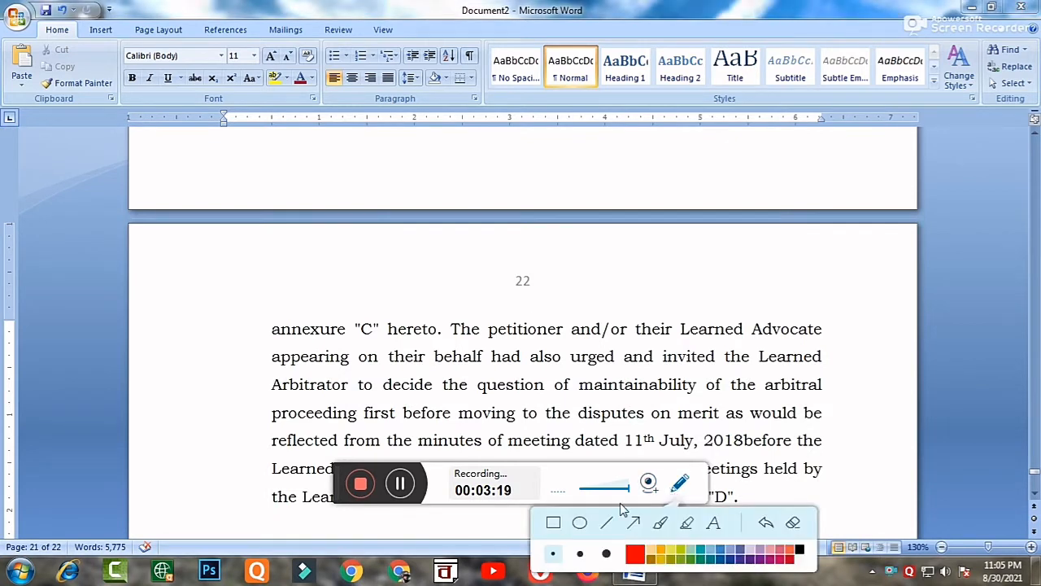
left_click(580, 522)
left_click_drag(493, 256, 559, 311)
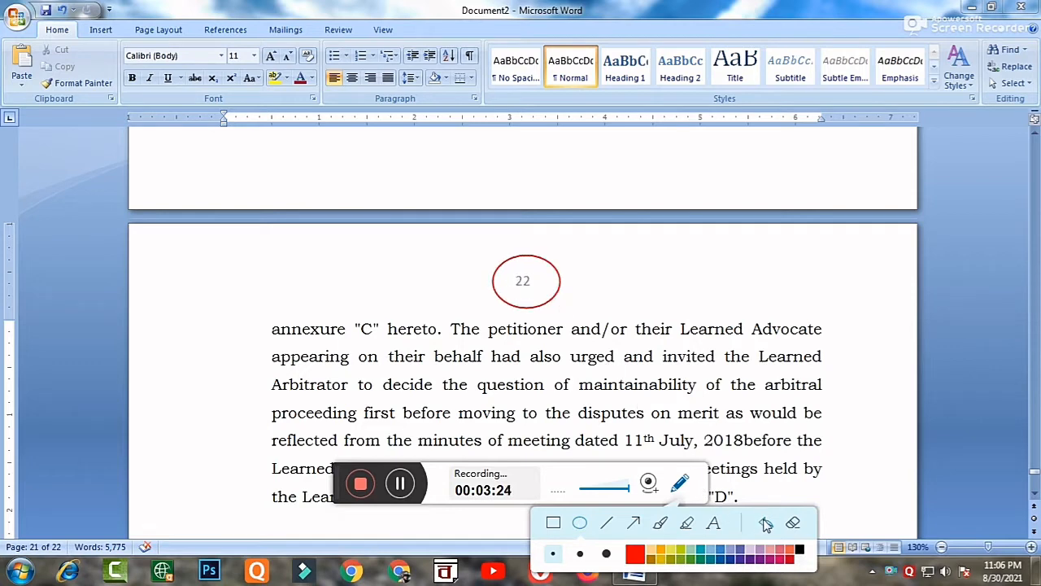
left_click(766, 522)
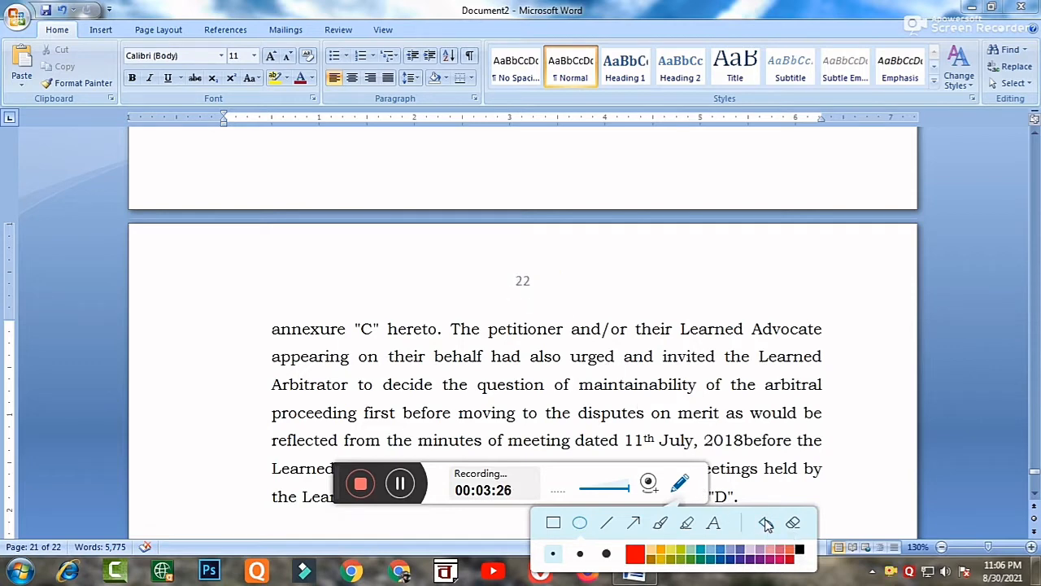
left_click(680, 483)
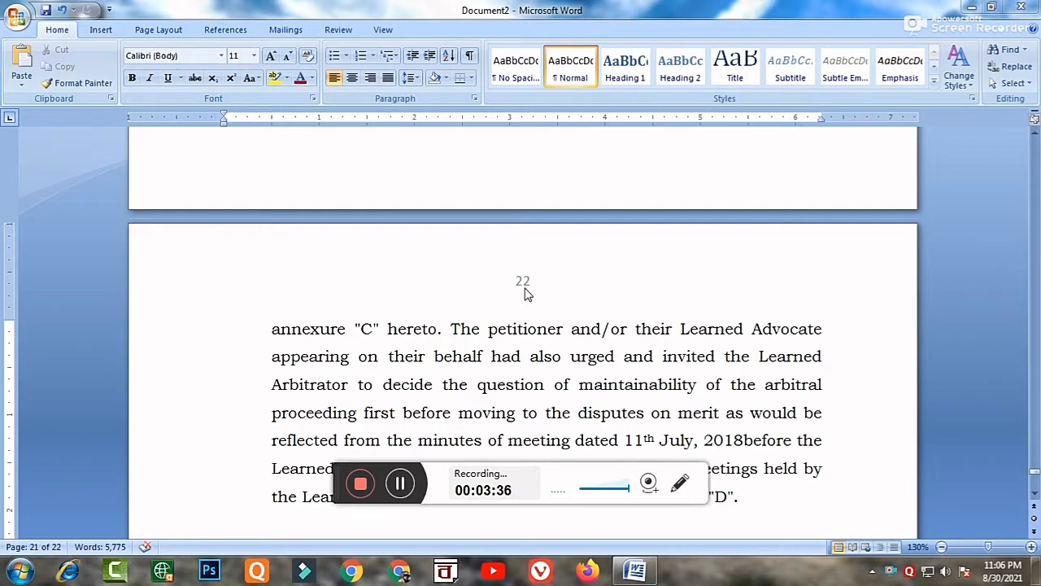
Return to the start of the document, delete the page number from the first page's header and close header editing.
scroll(600, 379, "up", 6)
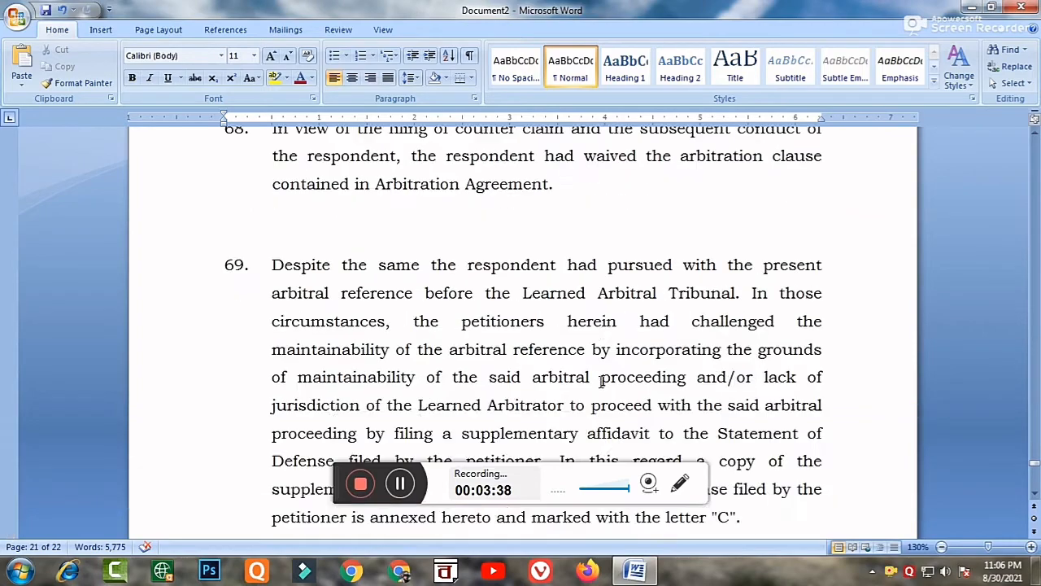
scroll(600, 383, "up", 8)
scroll(602, 387, "down", 6)
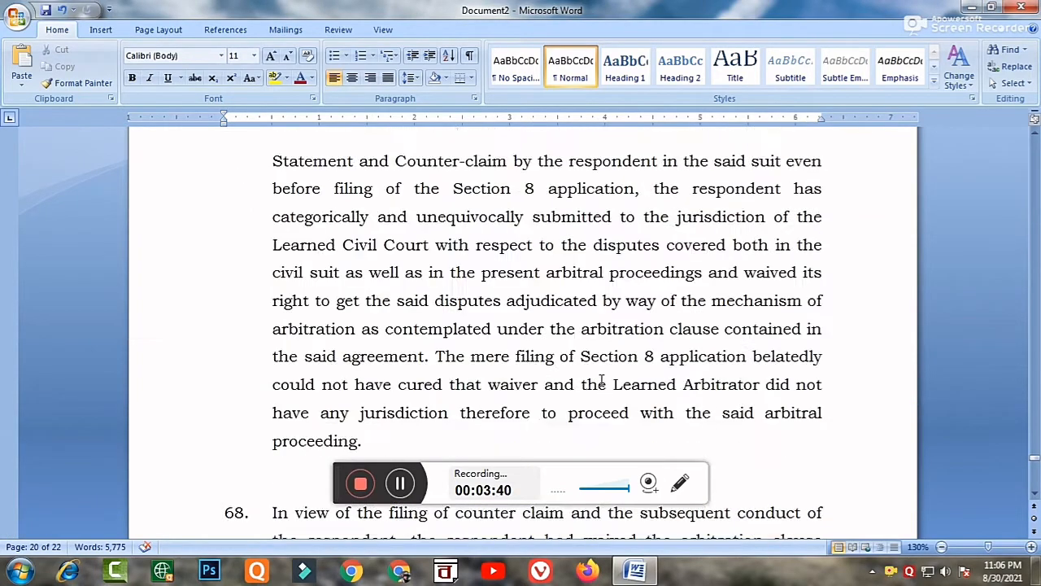
scroll(602, 382, "up", 10)
scroll(602, 379, "up", 15)
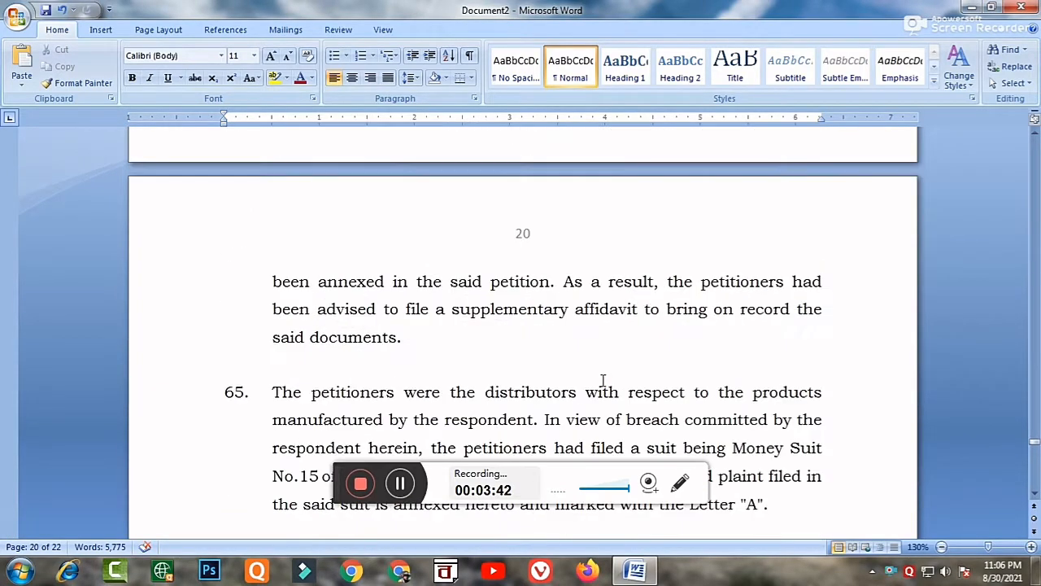
scroll(466, 258, "up", 15)
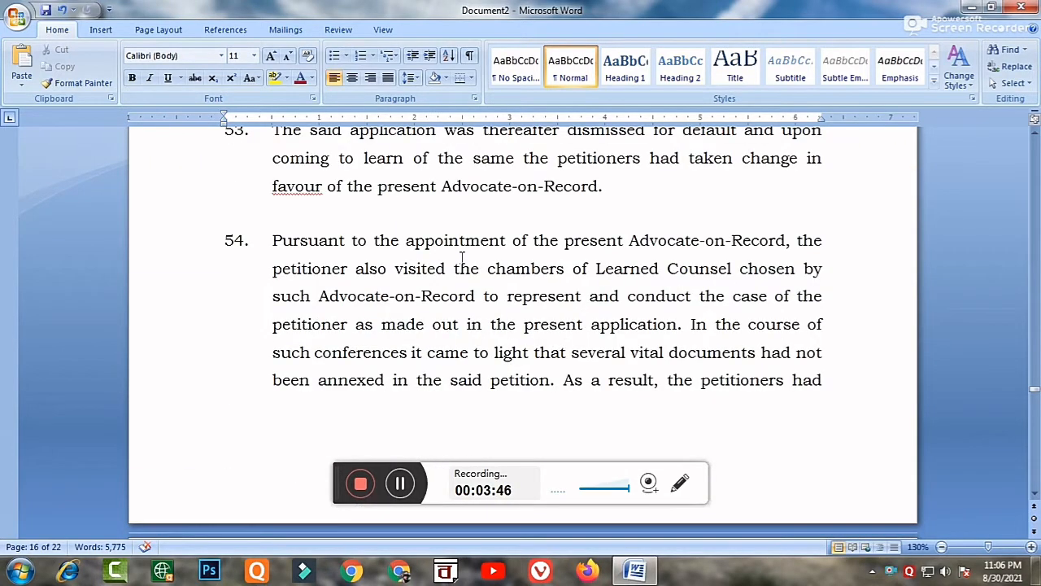
key("ctrl+Home")
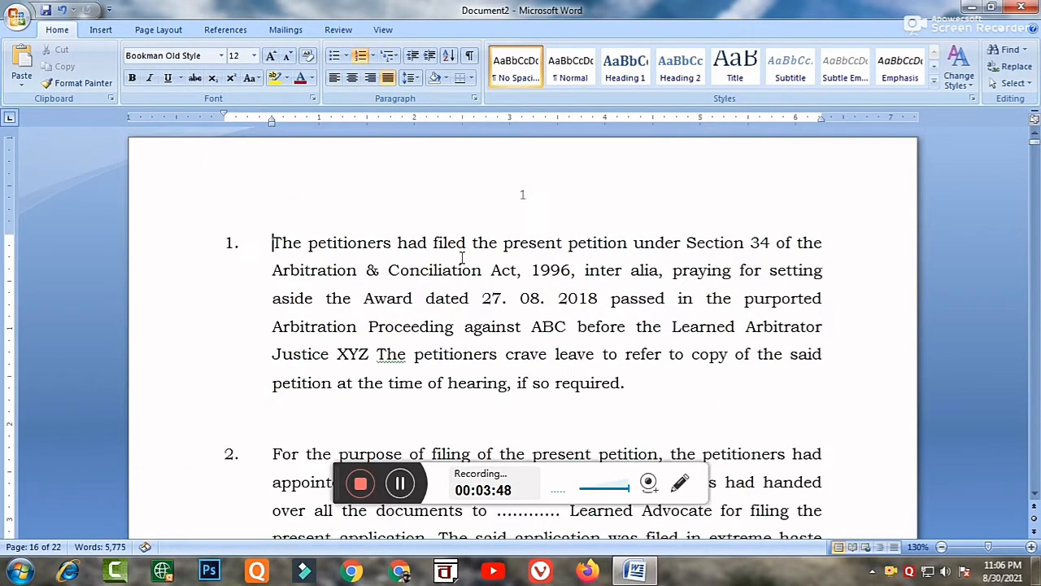
double_click(523, 201)
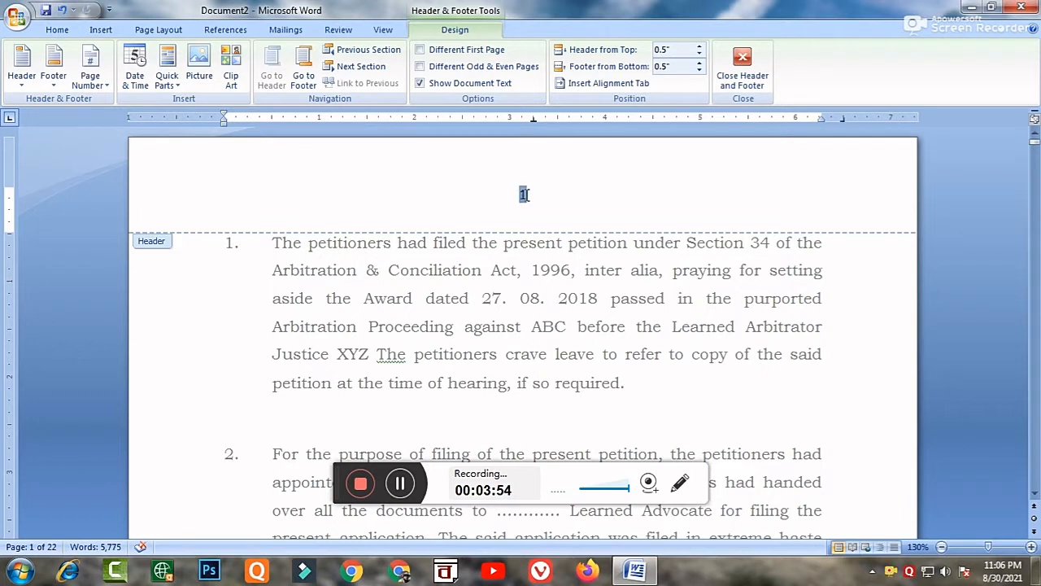
double_click(528, 194)
key("Delete")
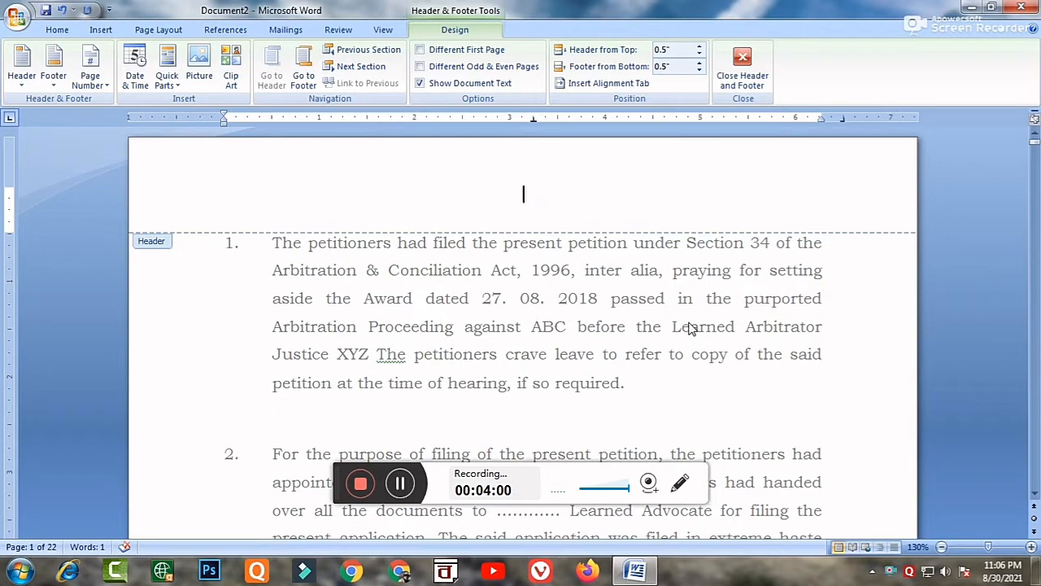
left_click(739, 71)
Check the top margins of the first three pages for remaining page numbers and return to the first page.
scroll(672, 162, "down", 10)
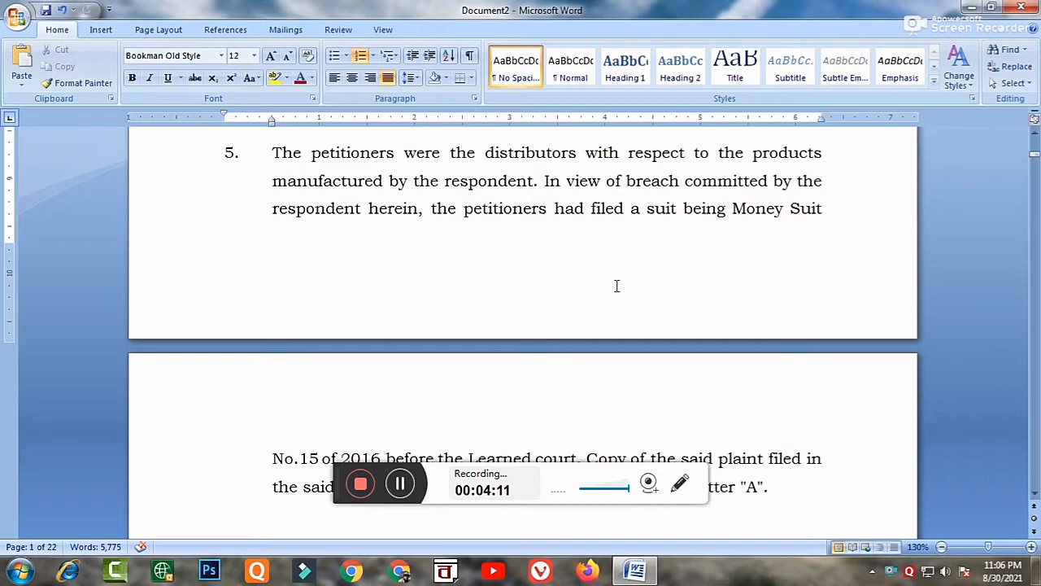
scroll(617, 284, "down", 3)
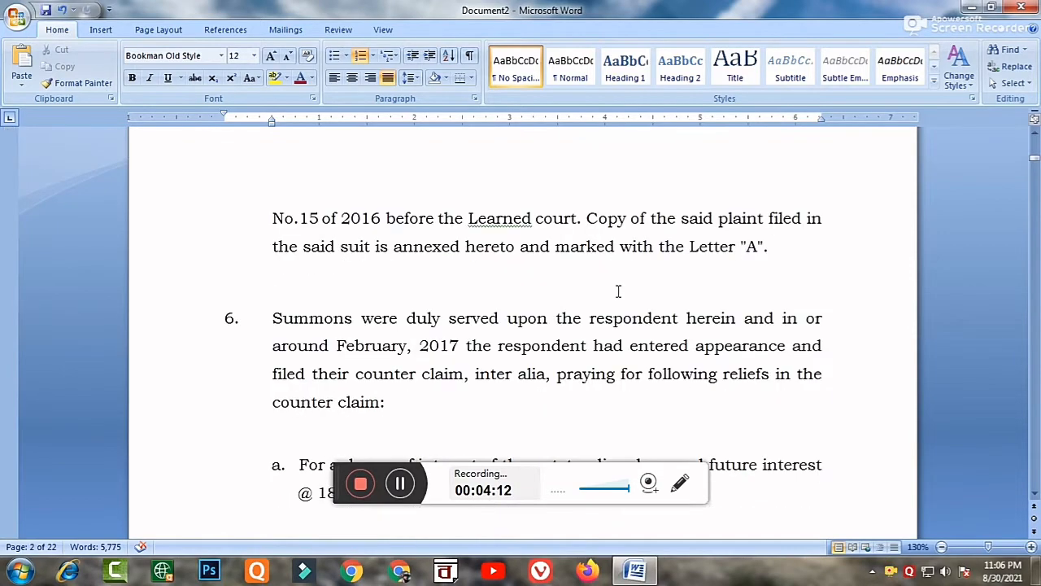
scroll(618, 291, "down", 15)
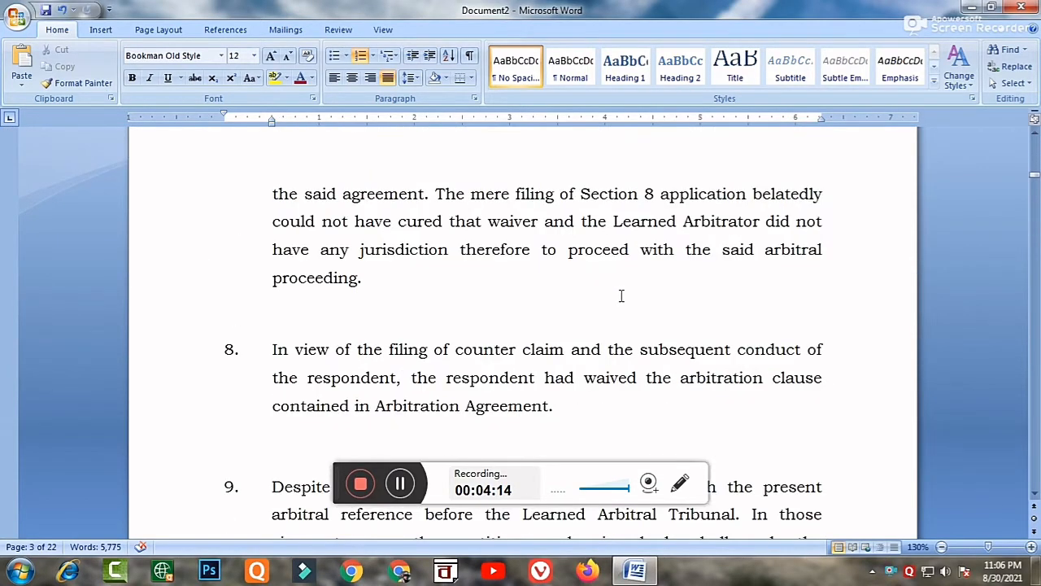
scroll(622, 297, "down", 14)
scroll(622, 299, "up", 8)
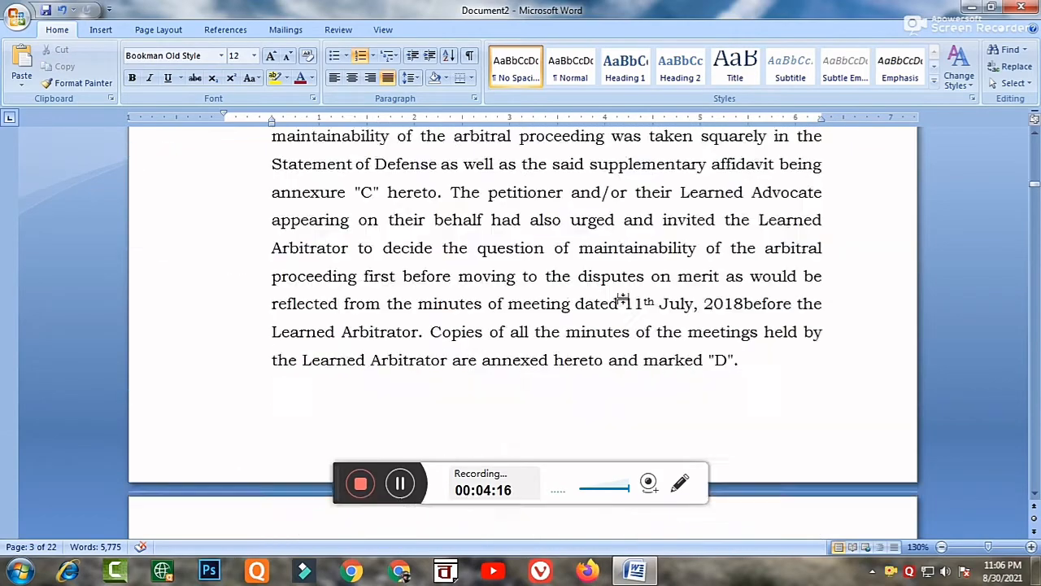
scroll(622, 299, "up", 18)
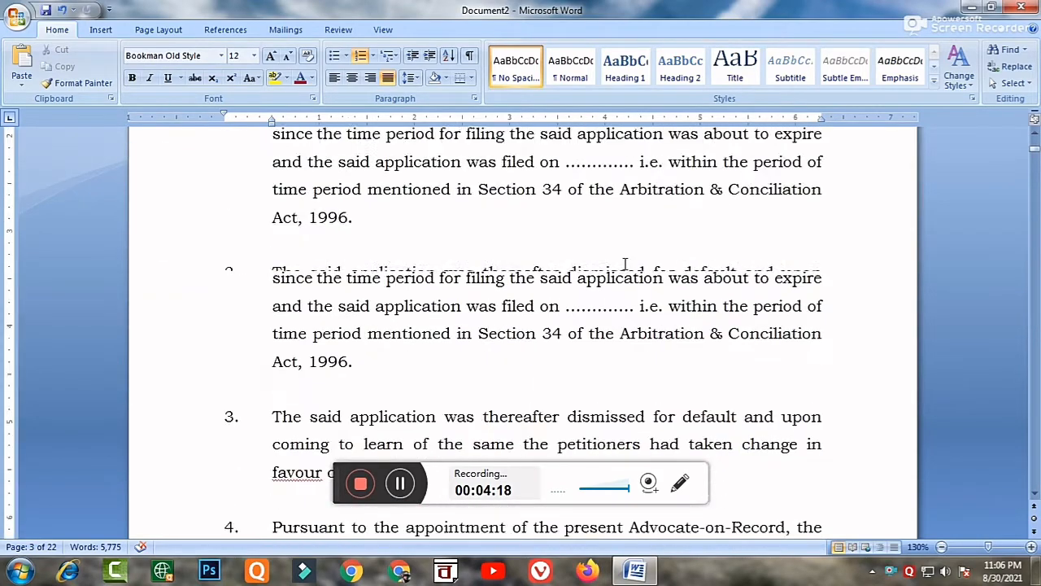
scroll(625, 263, "up", 4)
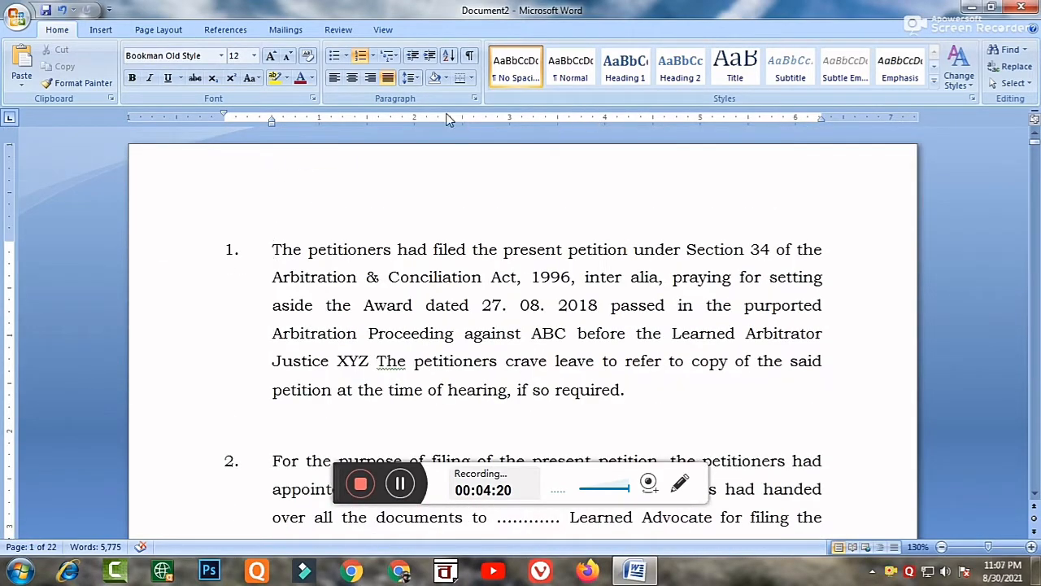
Insert the Plain Number 2 page number at the bottom of the pages and close footer editing.
left_click(100, 30)
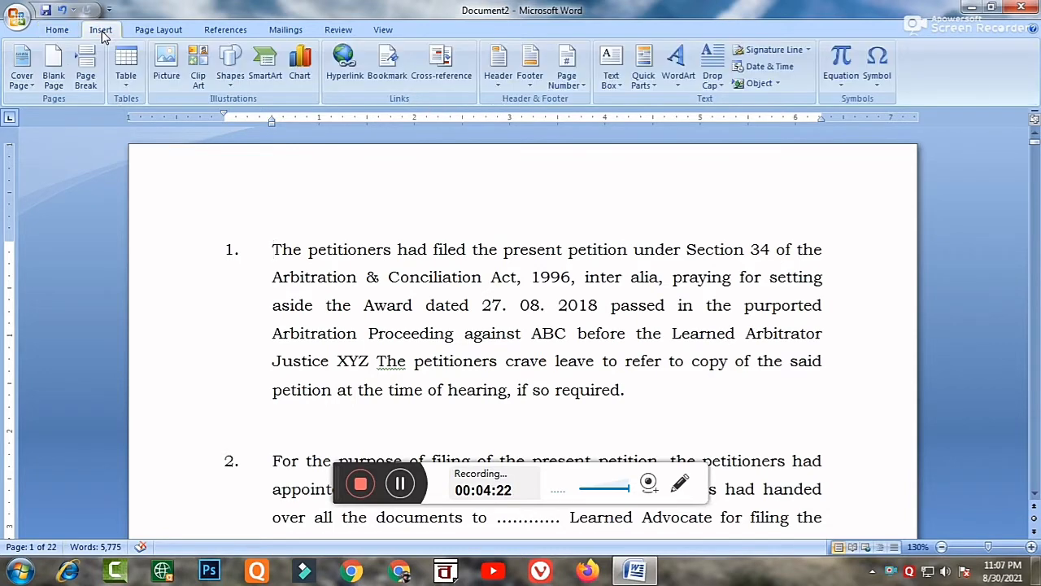
left_click(575, 85)
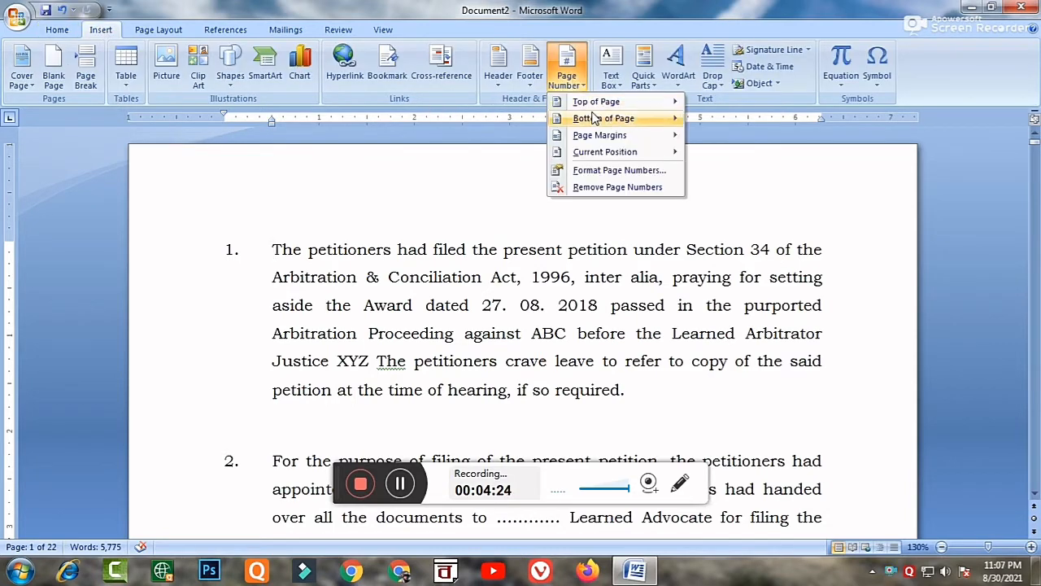
mouse_move(599, 122)
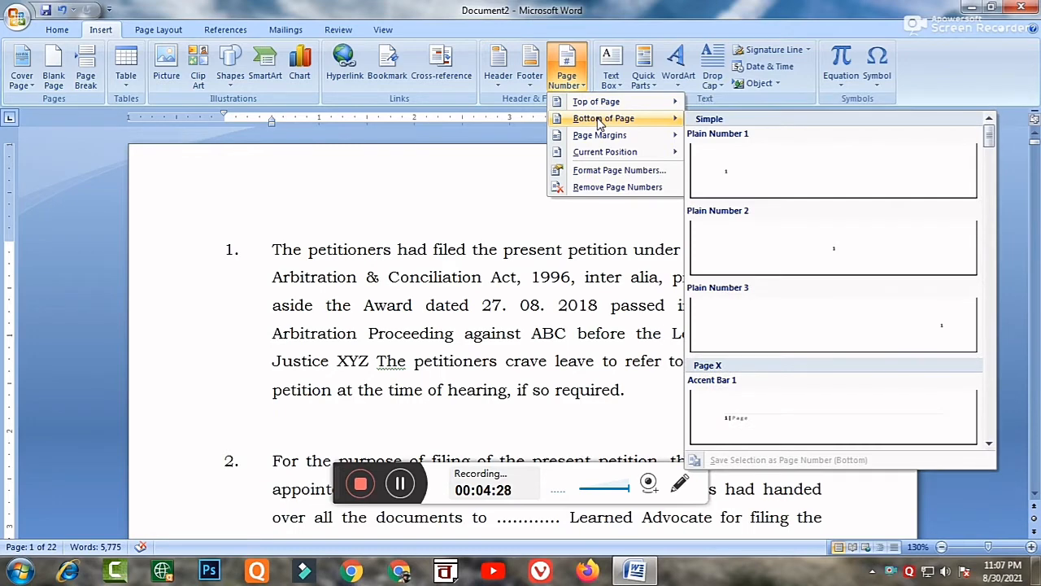
left_click(838, 254)
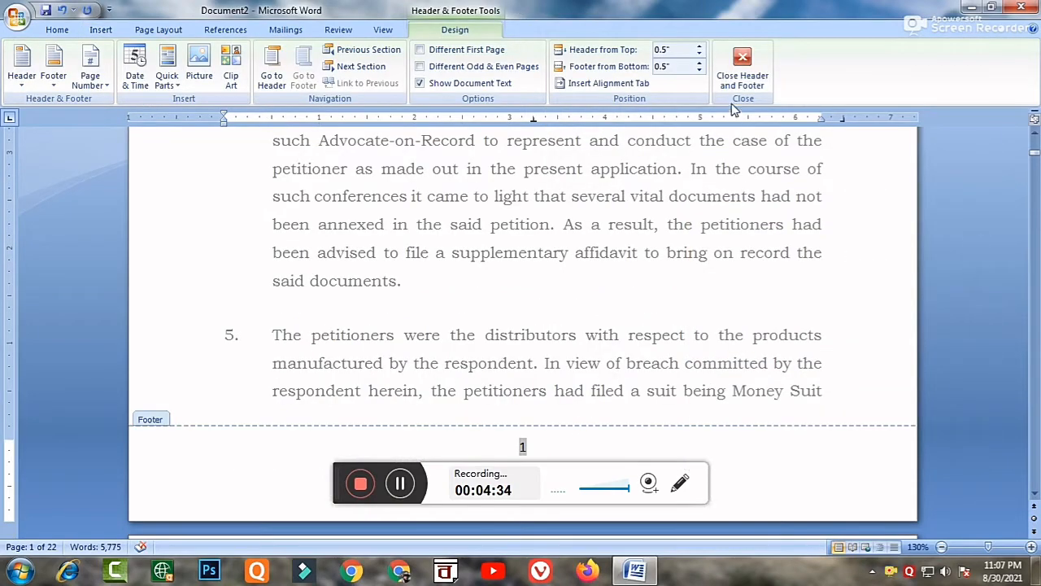
left_click(744, 72)
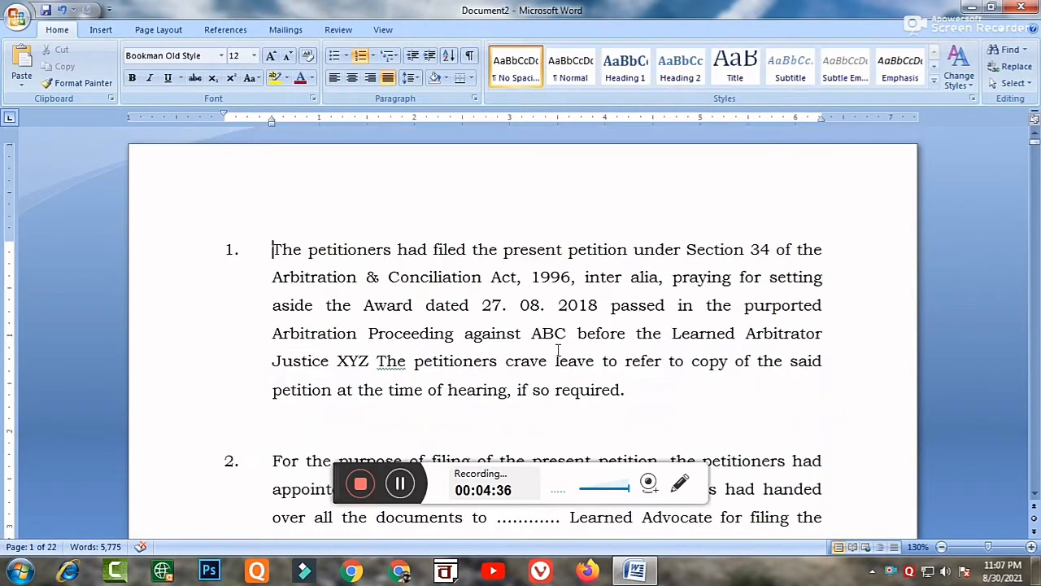
Check the page numbers in the footers of the first two pages and of the document's last page.
scroll(558, 351, "down", 10)
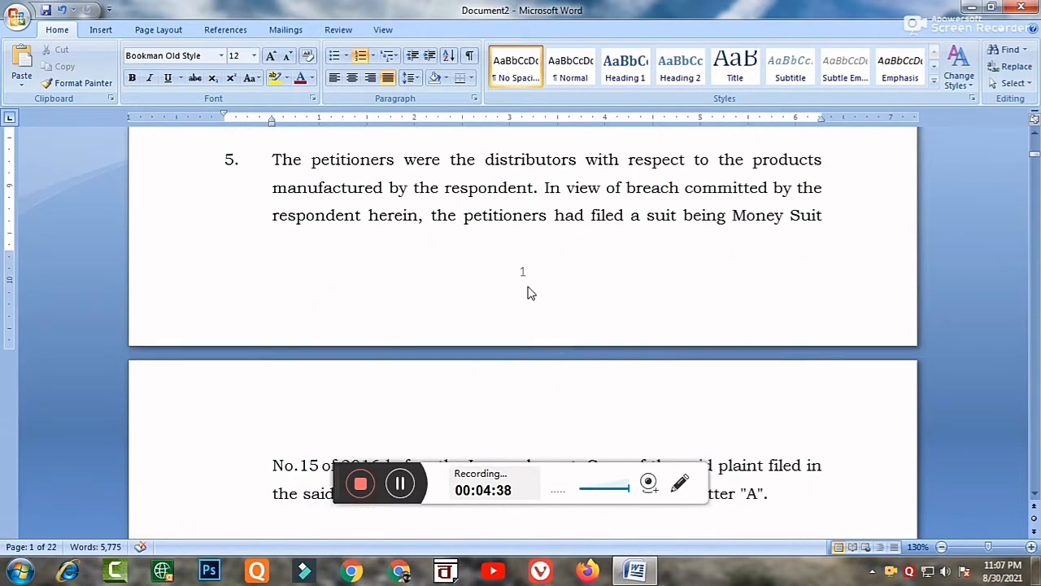
scroll(528, 291, "down", 20)
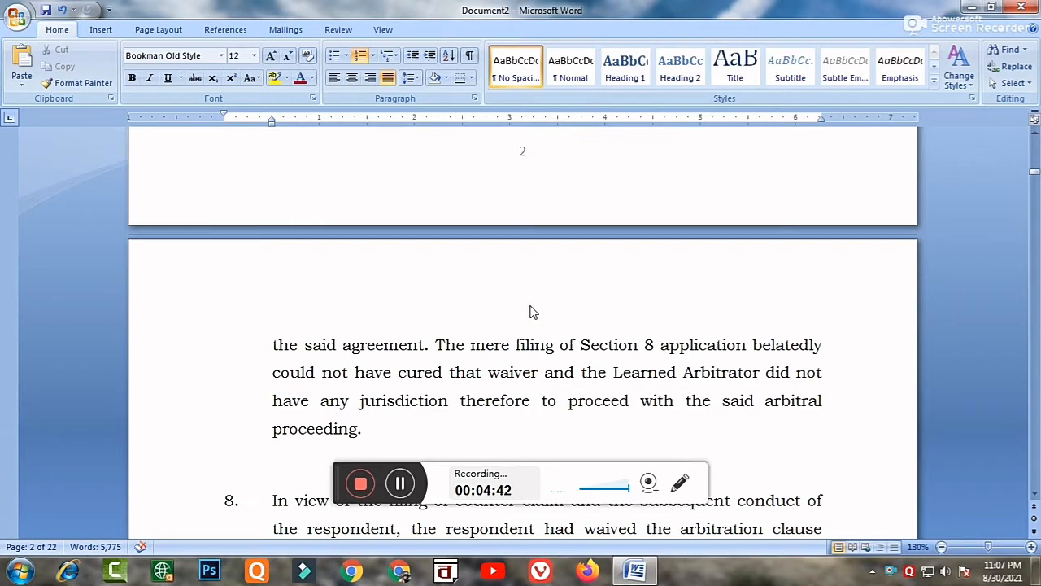
key("ctrl+End")
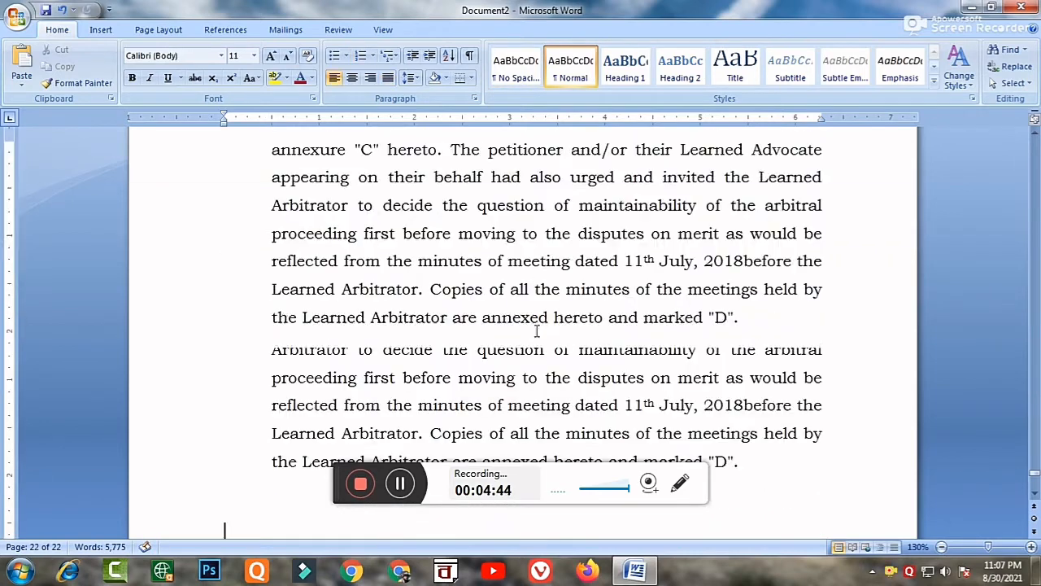
Circle the page number in the last page's footer with a temporary red ellipse and remove the mark.
left_click(680, 483)
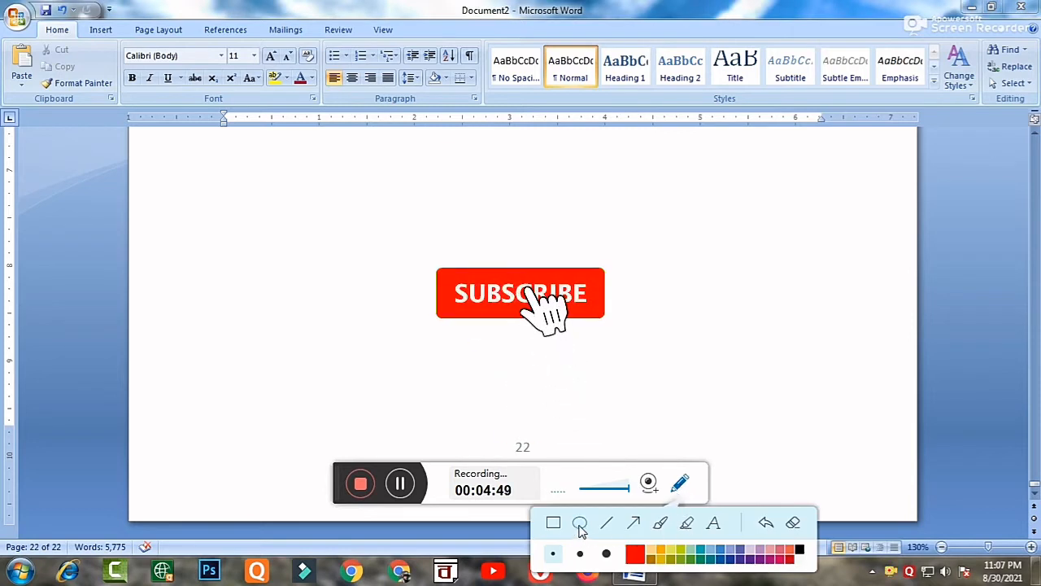
left_click(581, 525)
left_click_drag(505, 425, 546, 467)
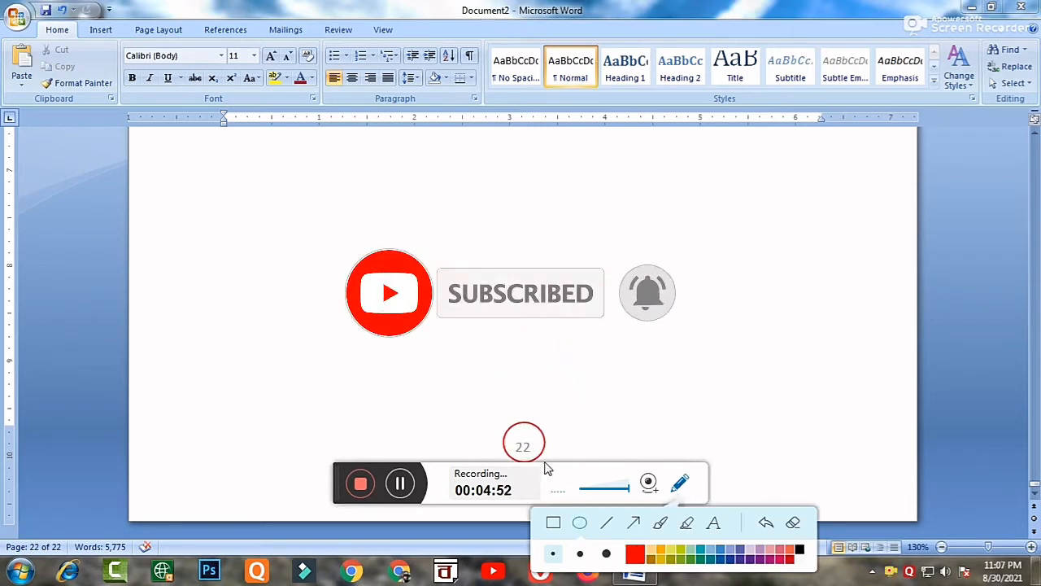
left_click(766, 523)
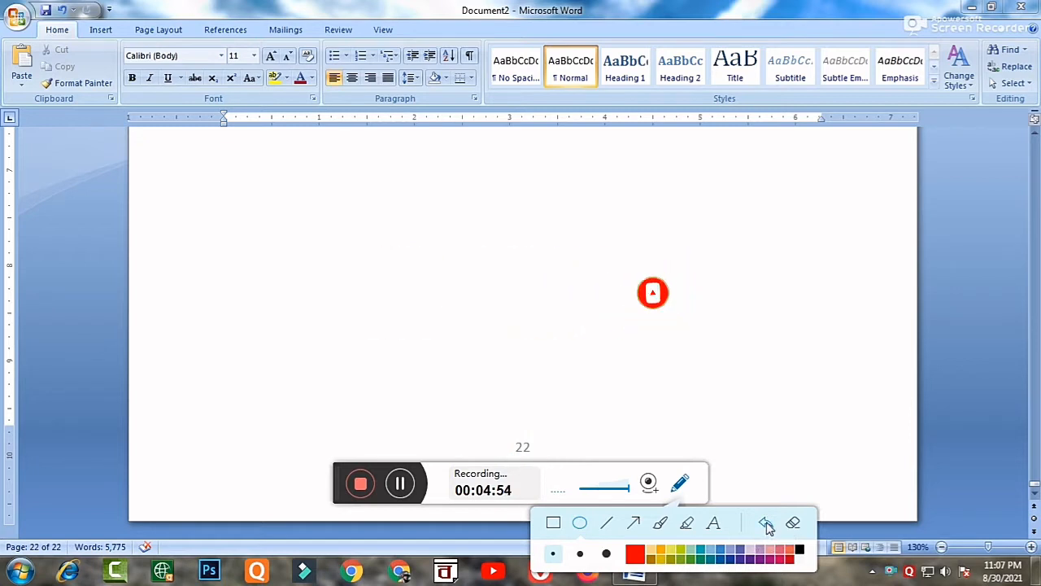
left_click(681, 483)
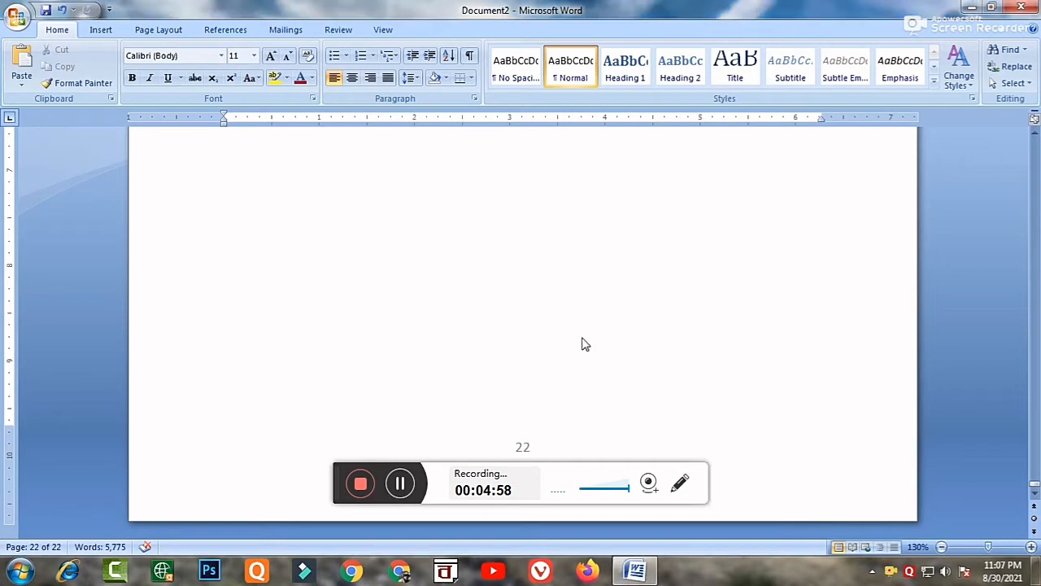
Delete the page number from the footer of the second-to-last page and close footer editing.
scroll(582, 332, "up", 10)
scroll(583, 333, "up", 3)
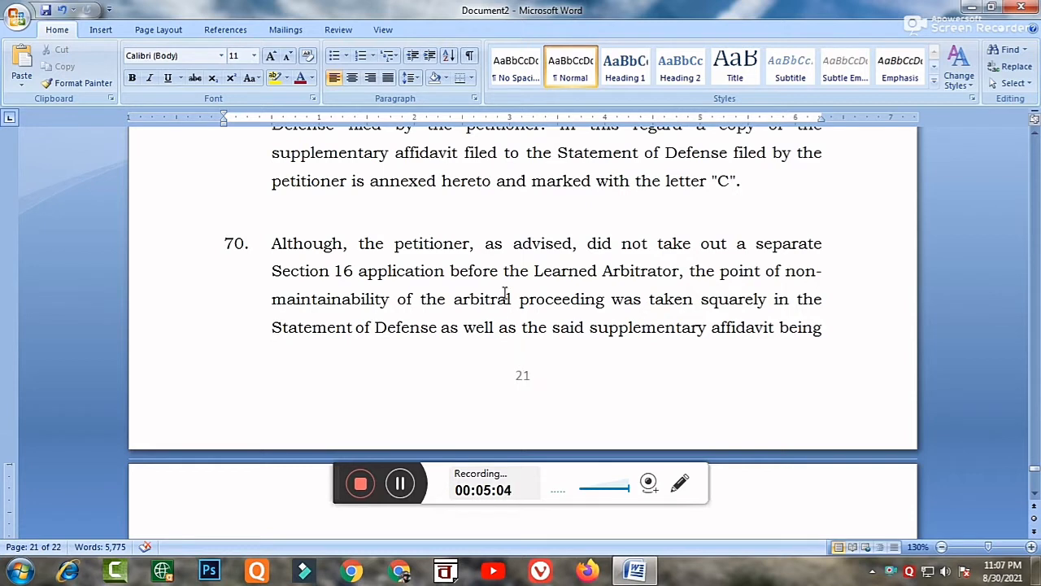
double_click(525, 382)
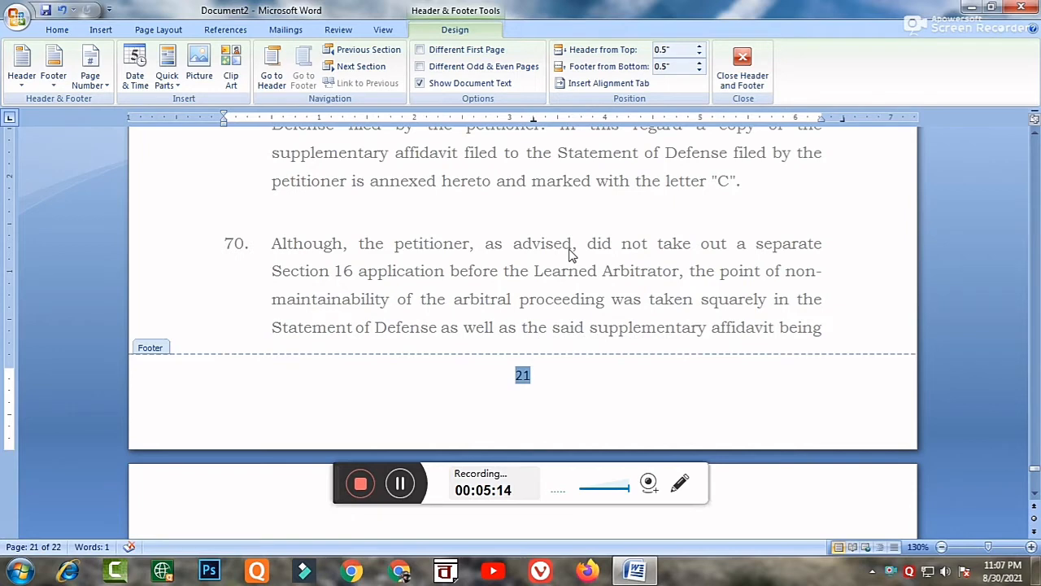
key("Delete")
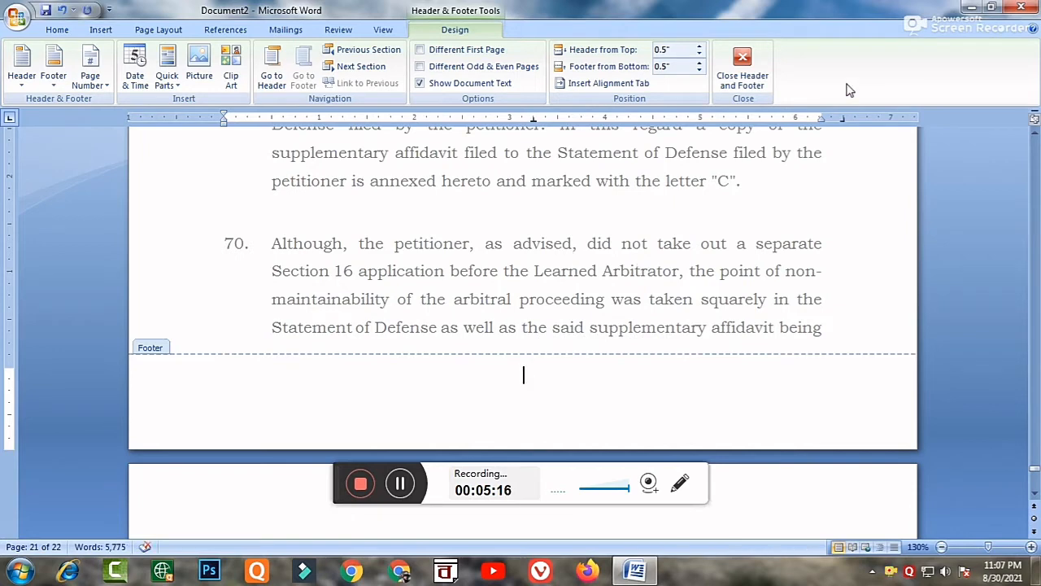
left_click(745, 72)
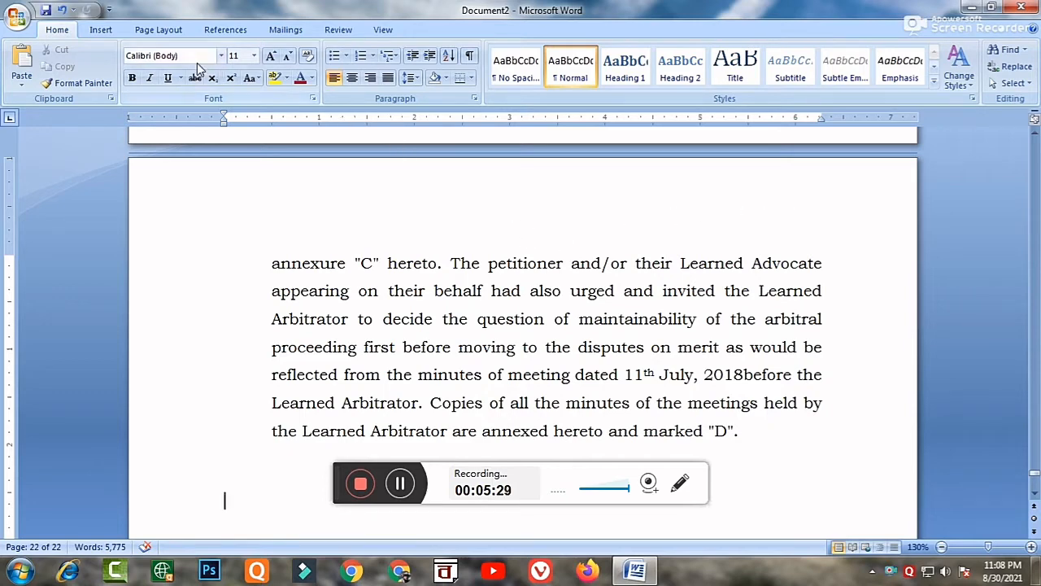
Insert the Plain Number 2 page number at the top of the pages.
left_click(97, 30)
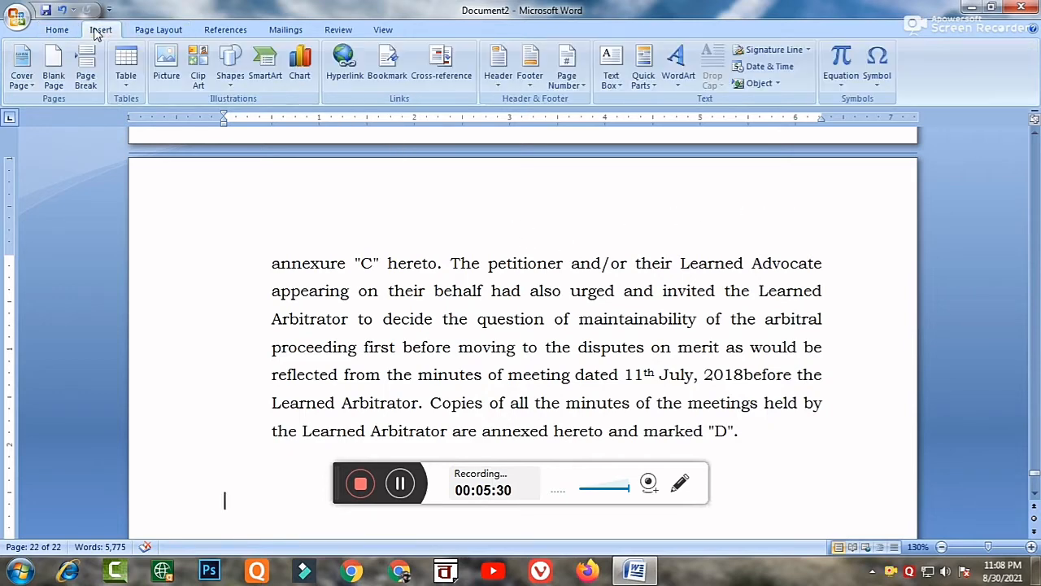
left_click(567, 69)
mouse_move(591, 104)
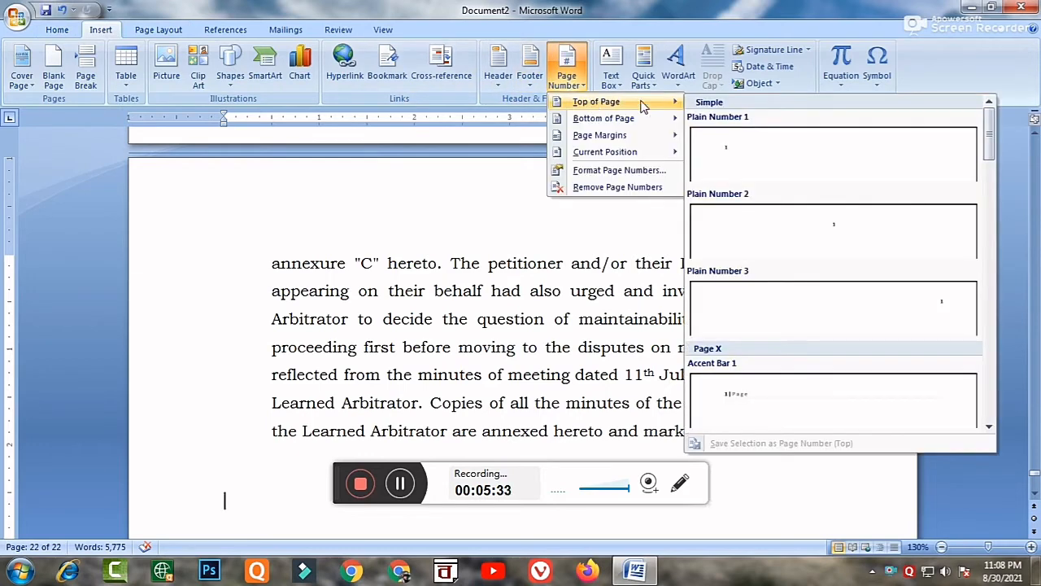
left_click(807, 228)
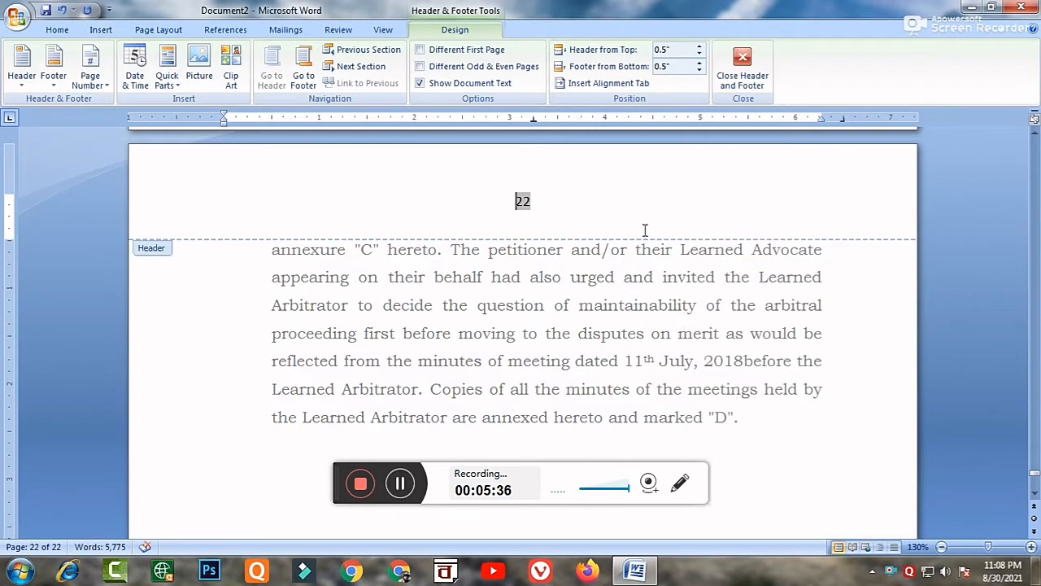
Shift the header page number leftwards to about 1.5 inches from the left margin and close header editing.
double_click(537, 204)
left_click(518, 204)
key("ctrl+l")
left_click(743, 71)
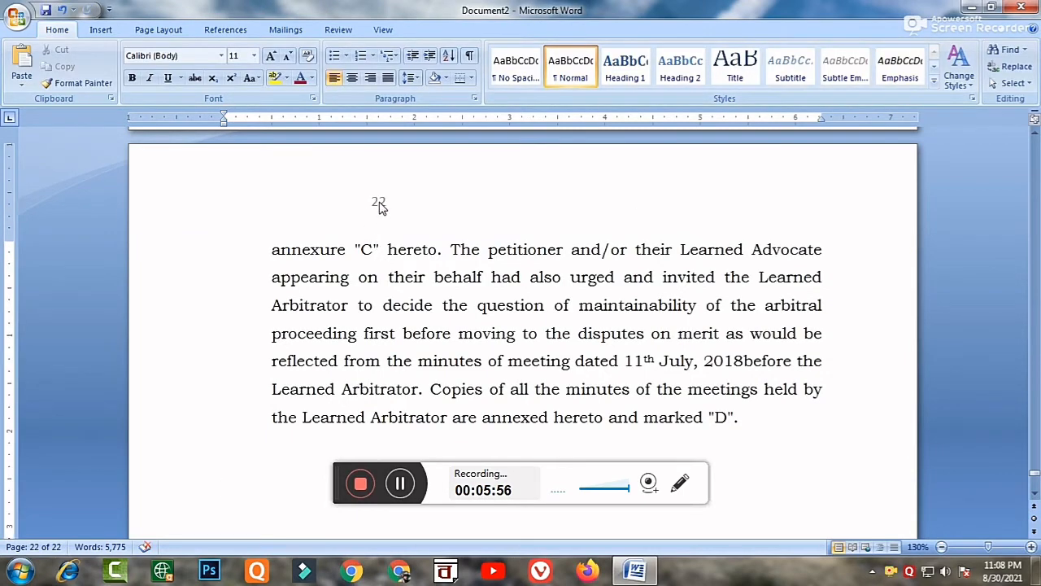
Circle the page number in the last page's header with a temporary red ellipse and remove the mark.
left_click(681, 486)
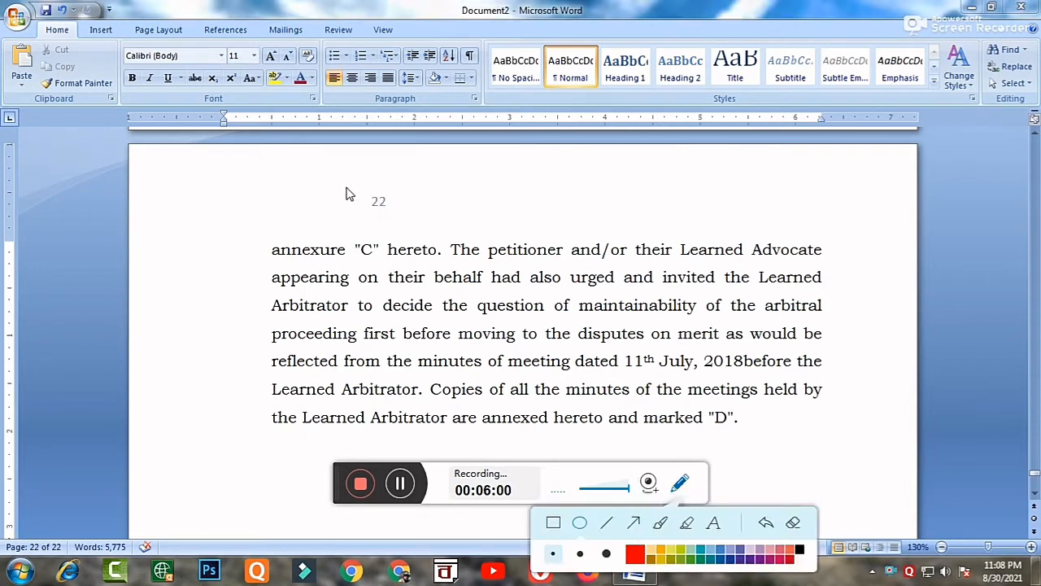
left_click_drag(346, 188, 417, 225)
left_click(768, 523)
left_click(681, 485)
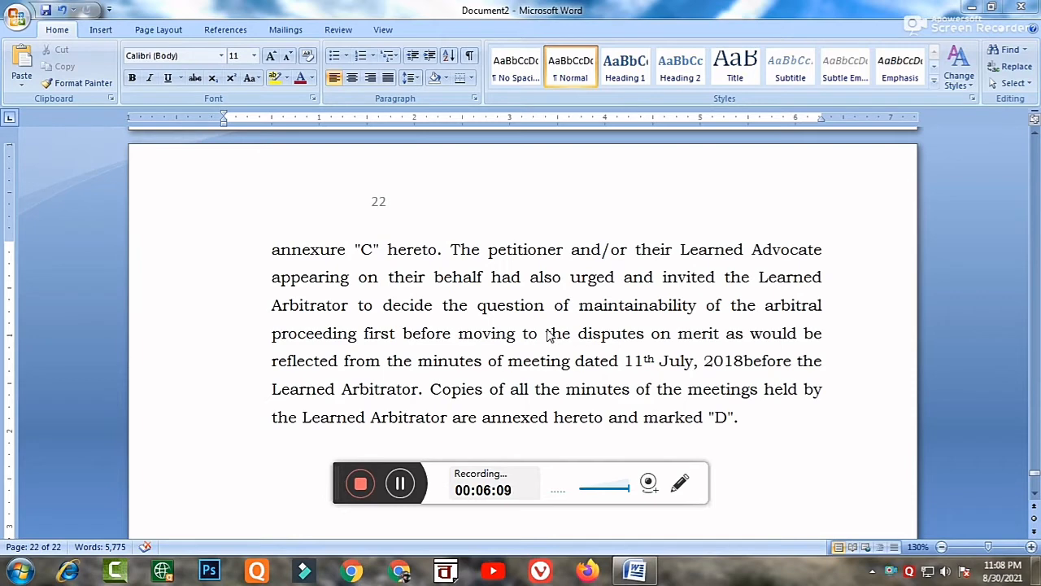
Check the position of the header page numbers from the first page onwards and on the document's last page.
scroll(516, 318, "up", 5)
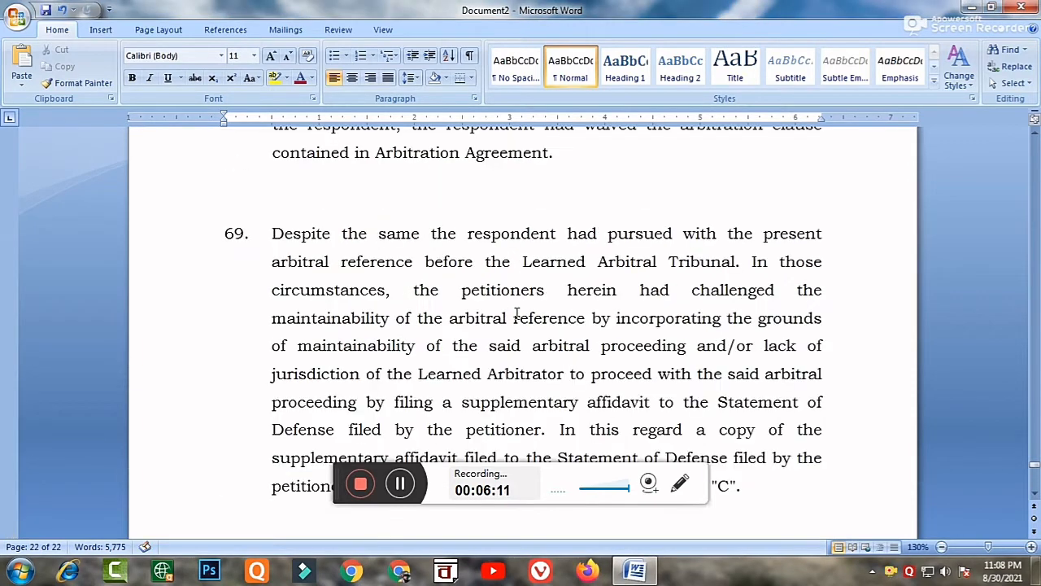
key("ctrl+Home")
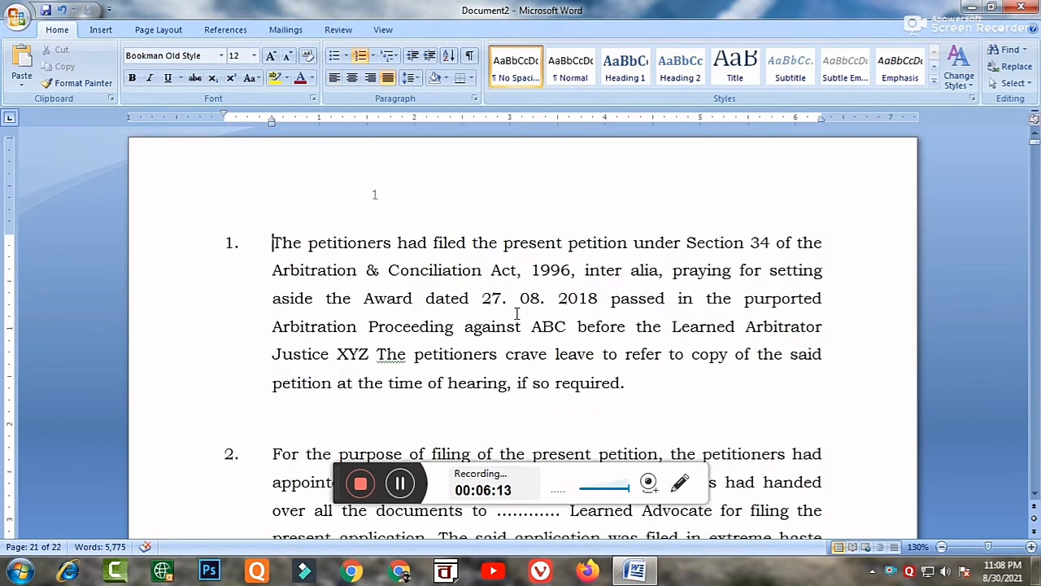
scroll(497, 304, "down", 10)
scroll(470, 362, "down", 3)
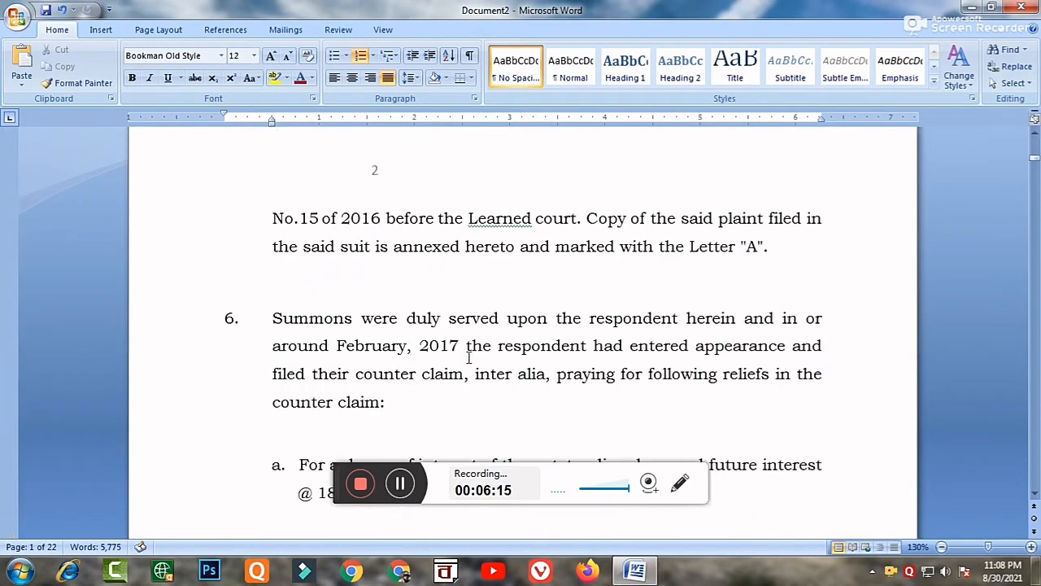
scroll(394, 282, "down", 13)
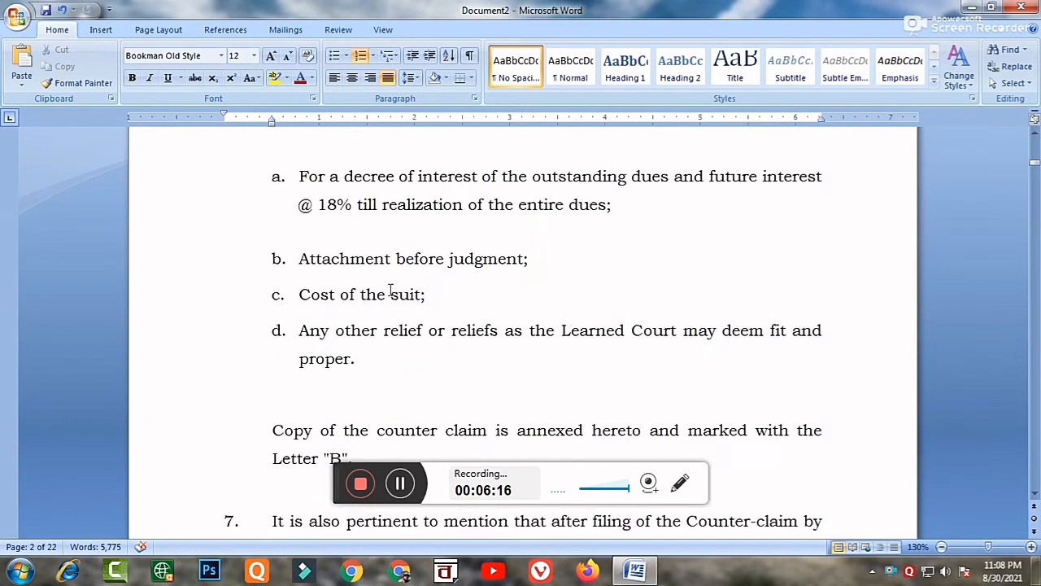
scroll(390, 292, "down", 12)
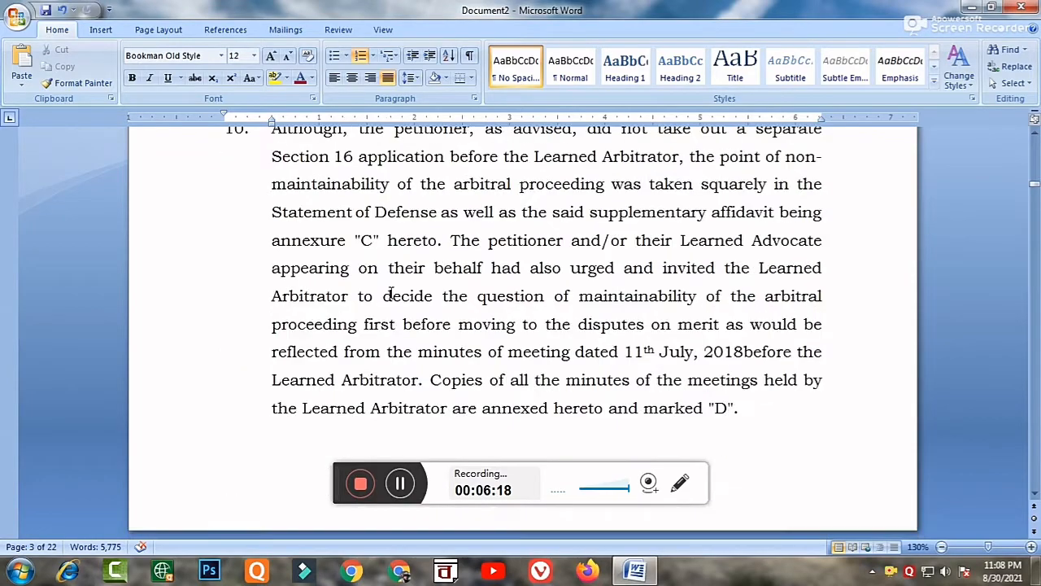
scroll(393, 295, "down", 12)
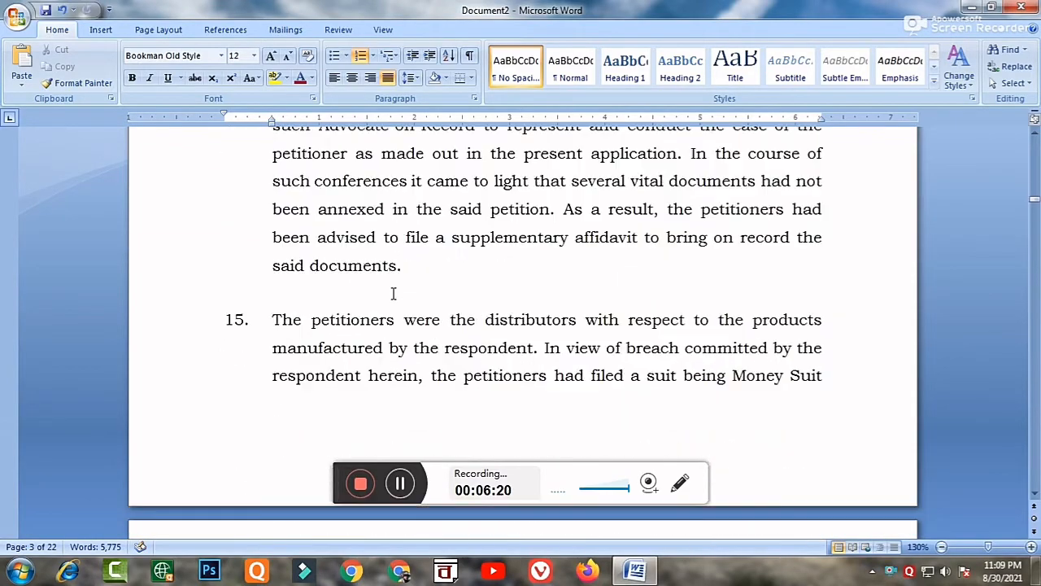
scroll(396, 294, "down", 14)
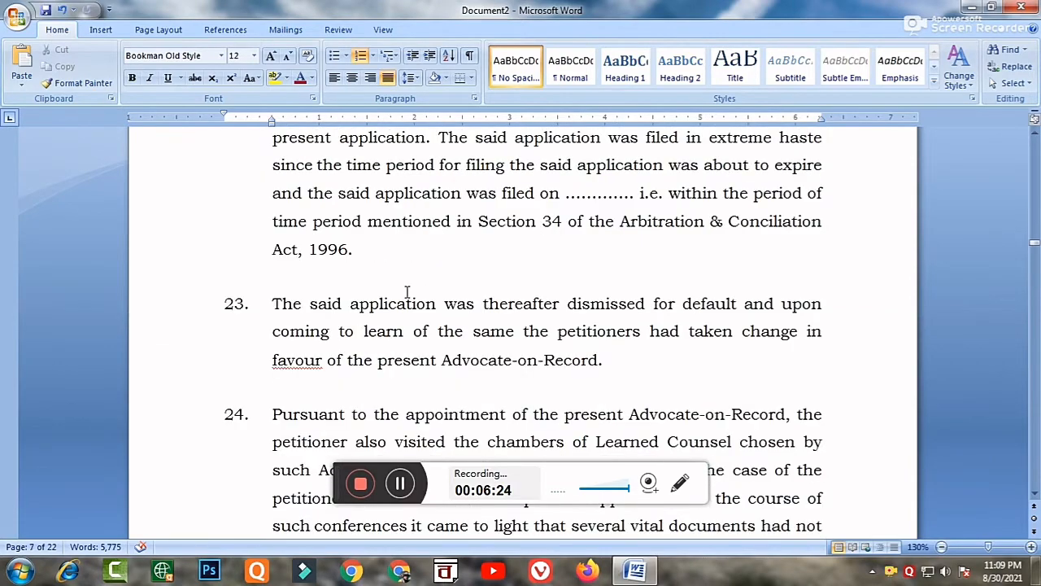
key("ctrl+End")
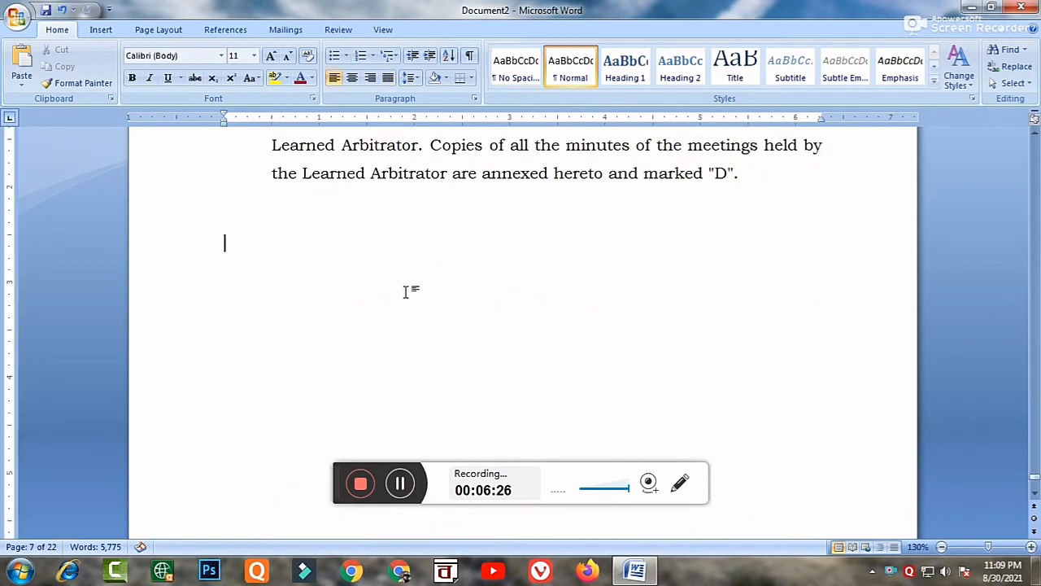
scroll(403, 309, "up", 5)
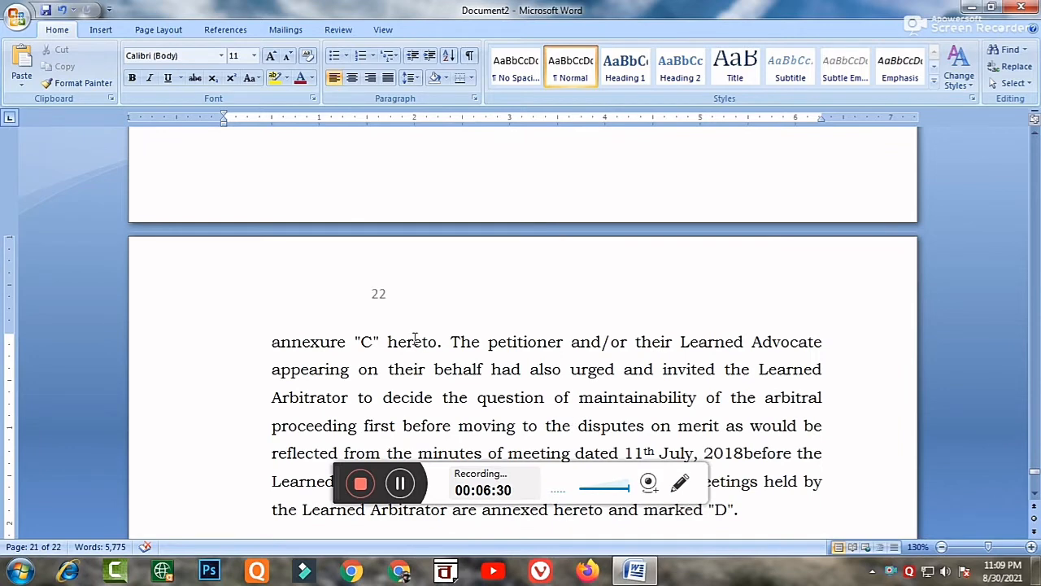
Delete the page number from the last page's header and close header editing.
double_click(381, 298)
double_click(390, 294)
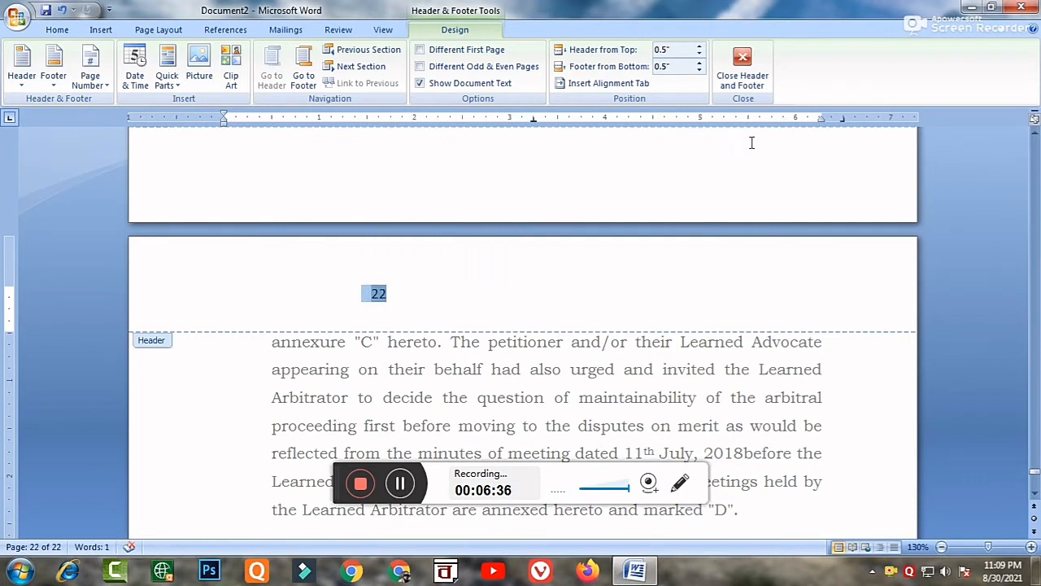
key("Delete")
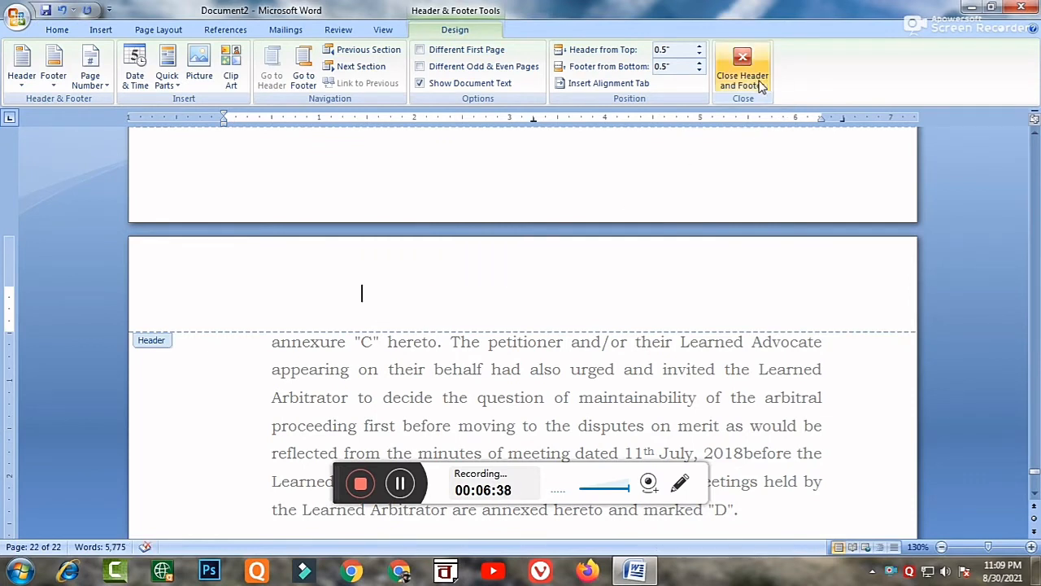
left_click(742, 80)
Outline the empty header area of a page near the document's end with a temporary red rectangle and remove the mark.
scroll(639, 313, "down", 4)
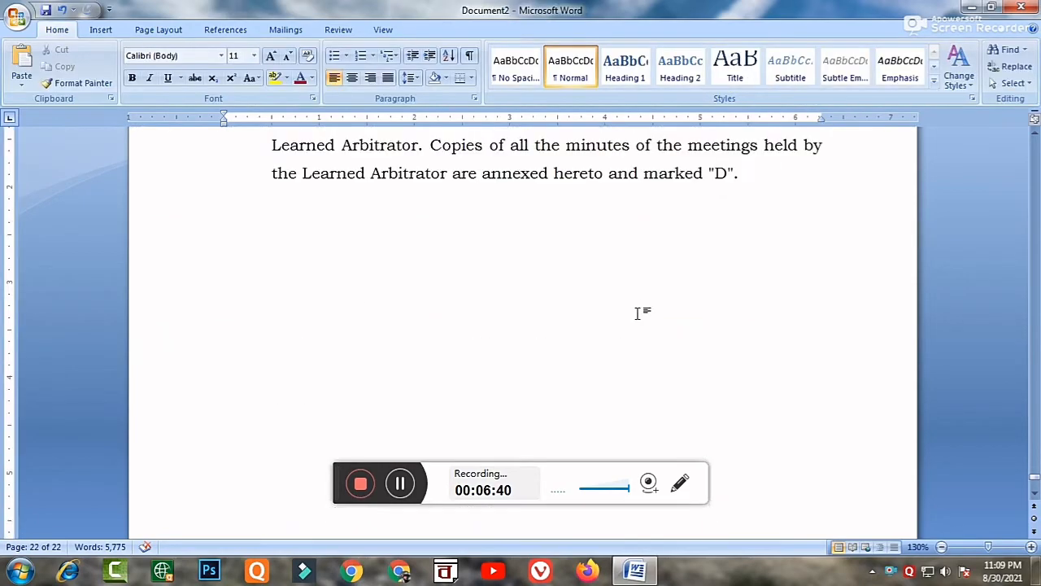
scroll(643, 311, "down", 2)
scroll(647, 309, "up", 10)
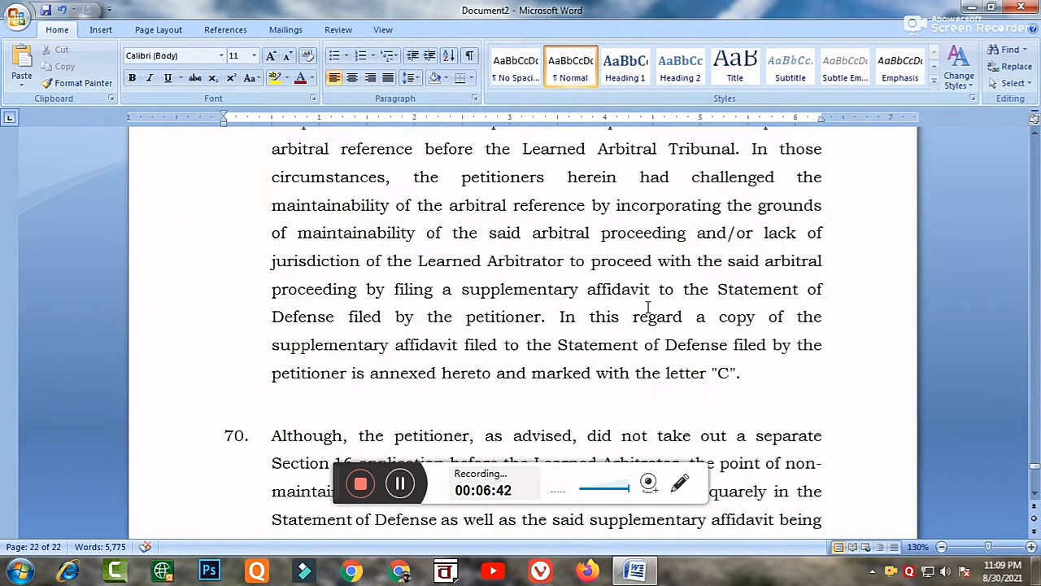
scroll(648, 309, "up", 8)
scroll(649, 313, "down", 1)
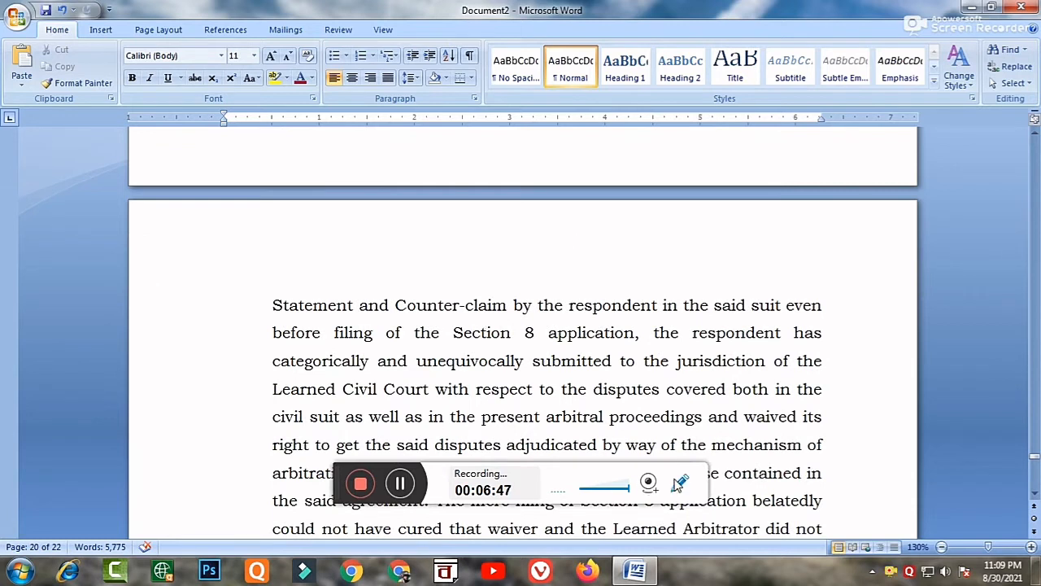
left_click(682, 487)
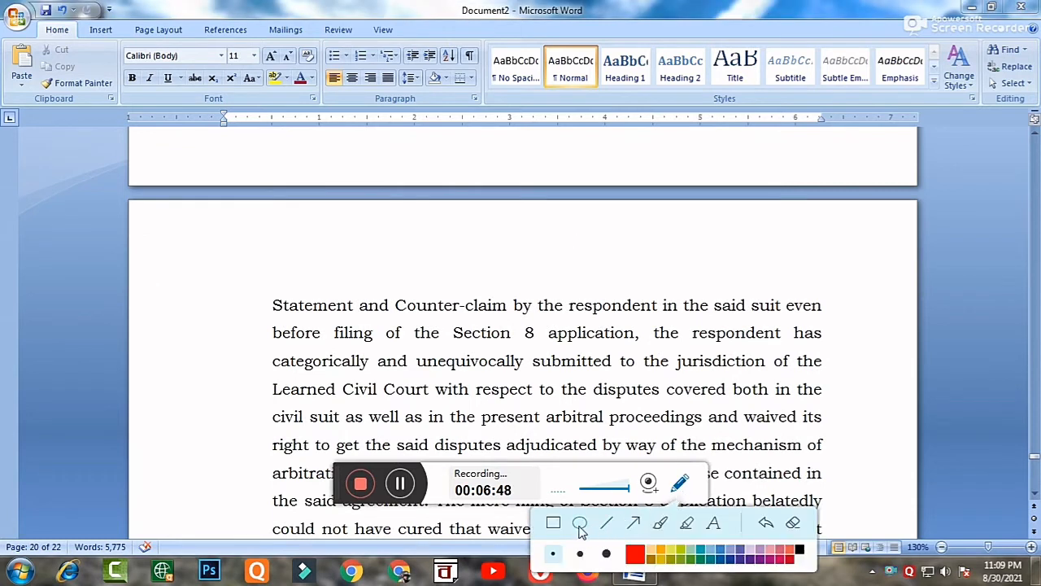
mouse_move(195, 229)
left_mouse_down()
mouse_move(232, 259)
mouse_move(453, 301)
mouse_move(635, 282)
mouse_move(909, 279)
mouse_move(895, 287)
left_mouse_up()
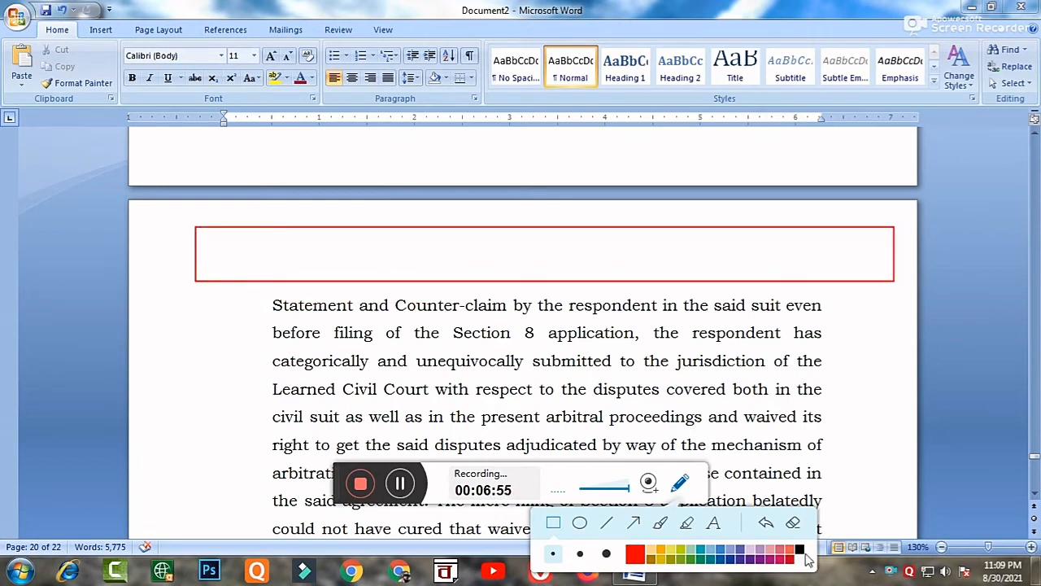
left_click(768, 524)
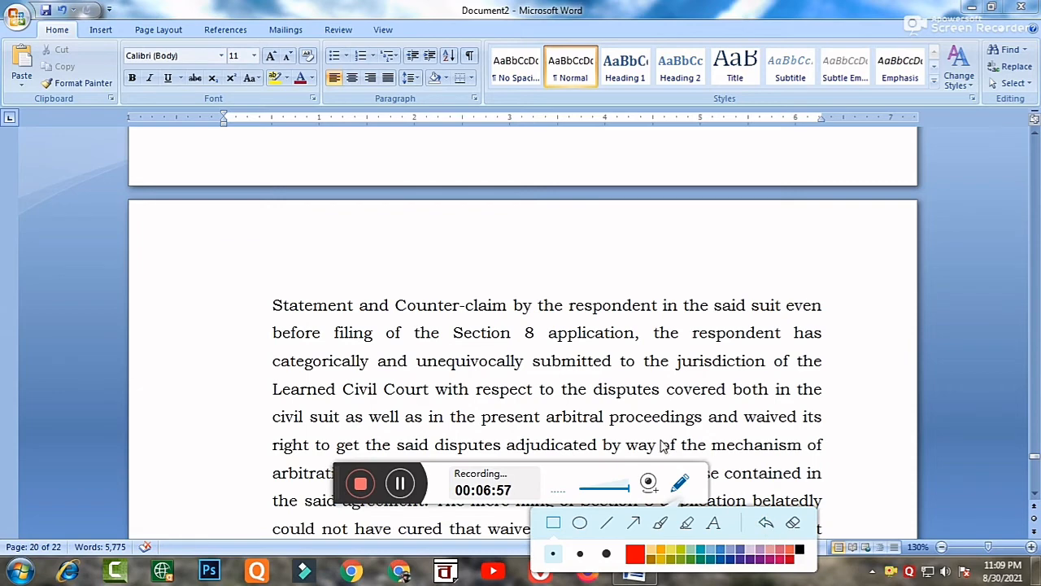
left_click(680, 483)
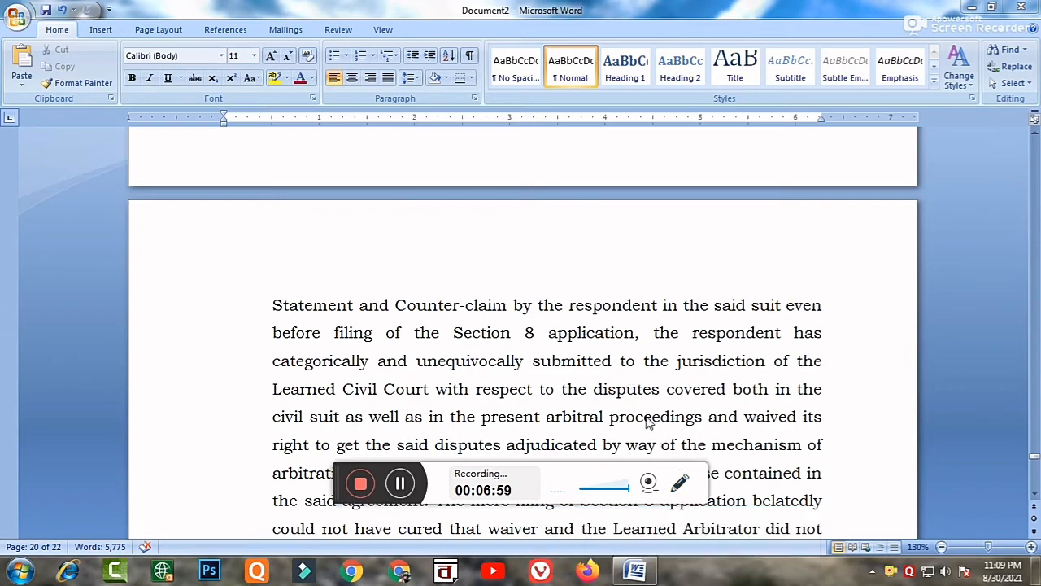
Outline the empty footer area of the second-to-last page with a temporary red rectangle and remove the mark.
scroll(627, 376, "down", 12)
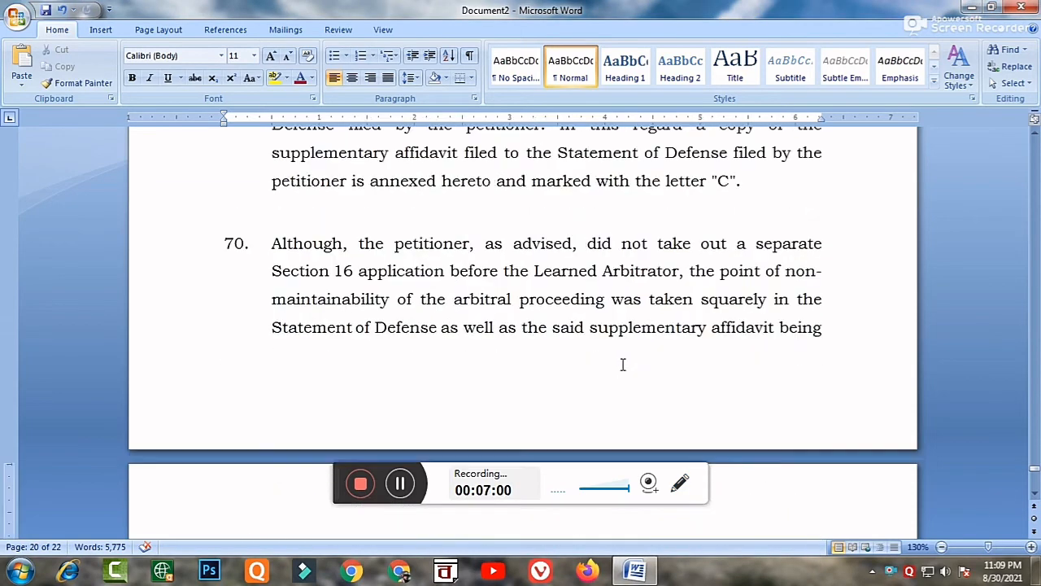
scroll(621, 370, "up", 2)
scroll(622, 370, "up", 1)
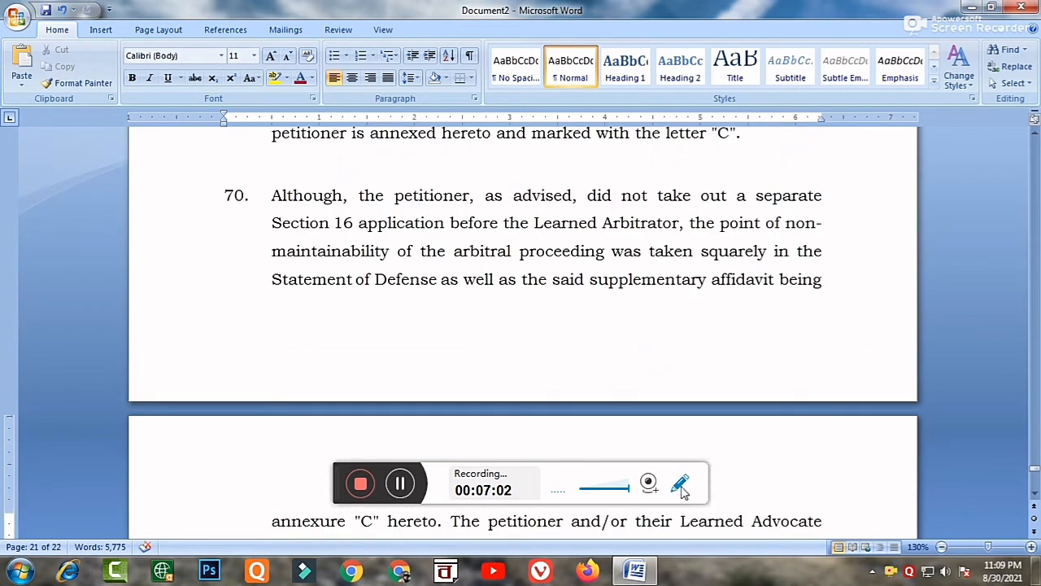
left_click(680, 483)
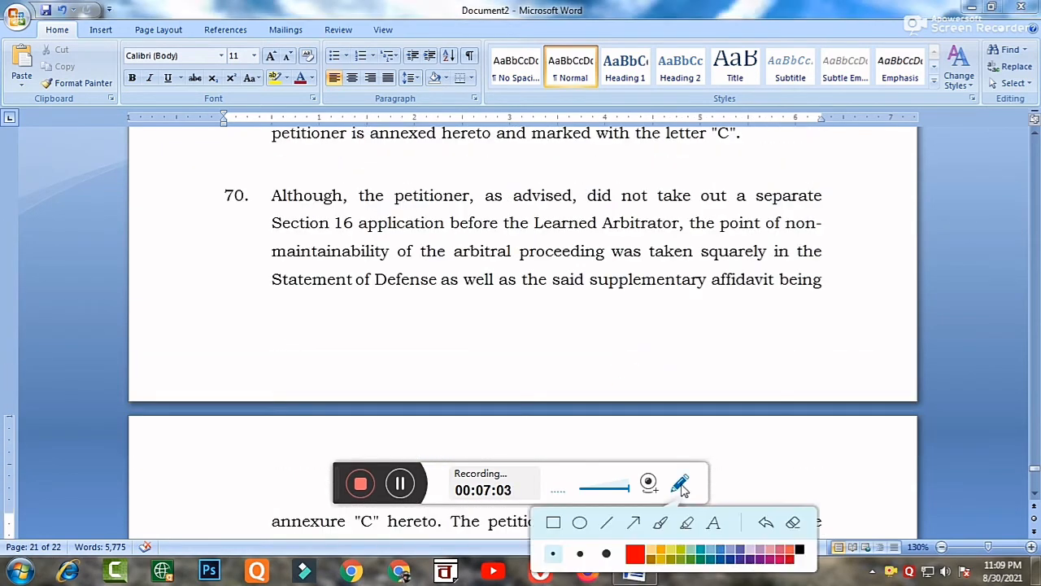
left_click(554, 524)
mouse_move(176, 304)
left_mouse_down()
mouse_move(355, 366)
mouse_move(885, 365)
left_mouse_up()
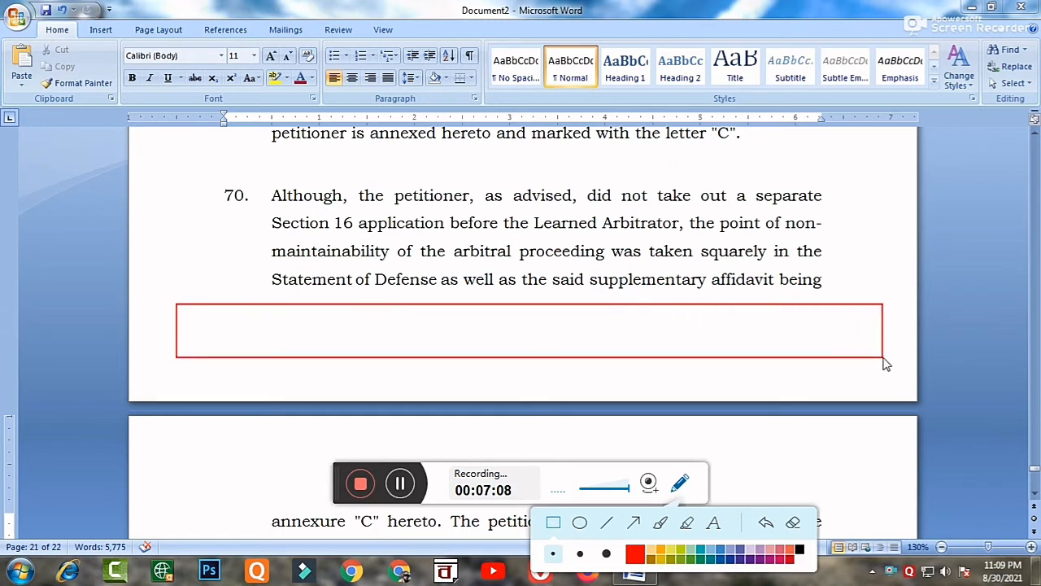
left_click(767, 522)
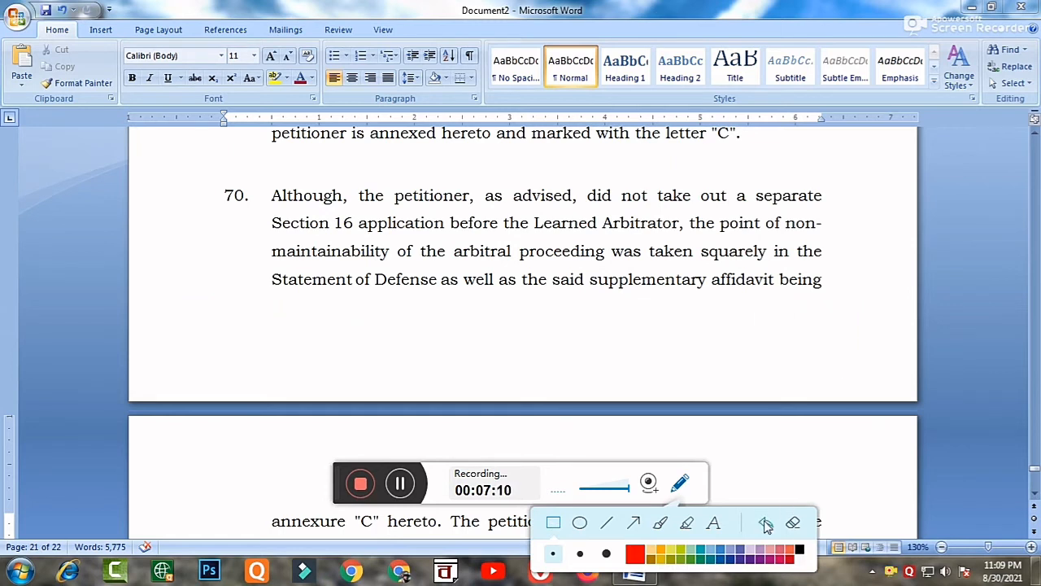
left_click(679, 486)
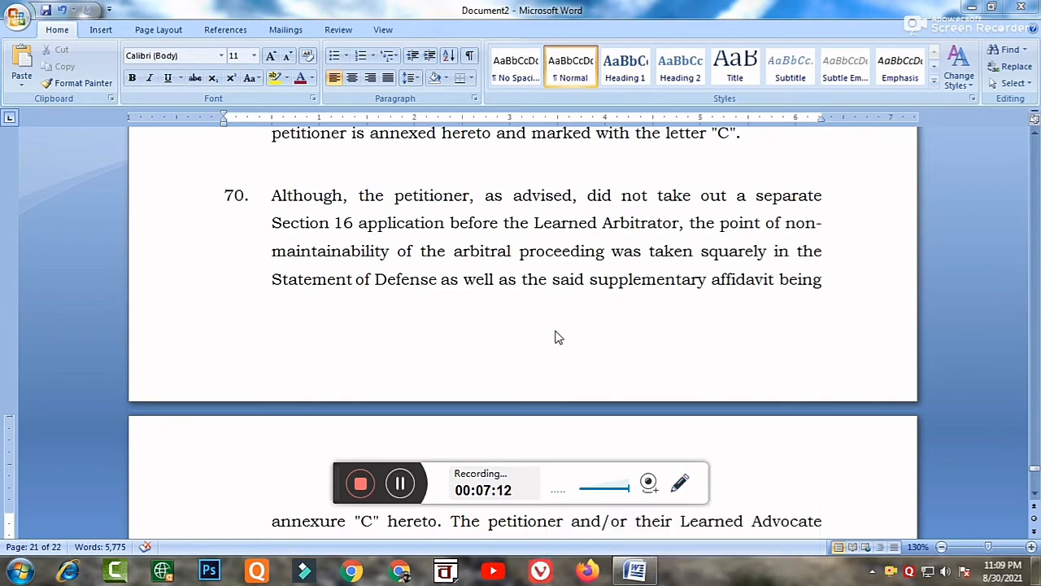
Return to the first page, insert page numbers at the top of the pages in the Plain Number 2 style, and close header editing.
scroll(511, 264, "up", 15)
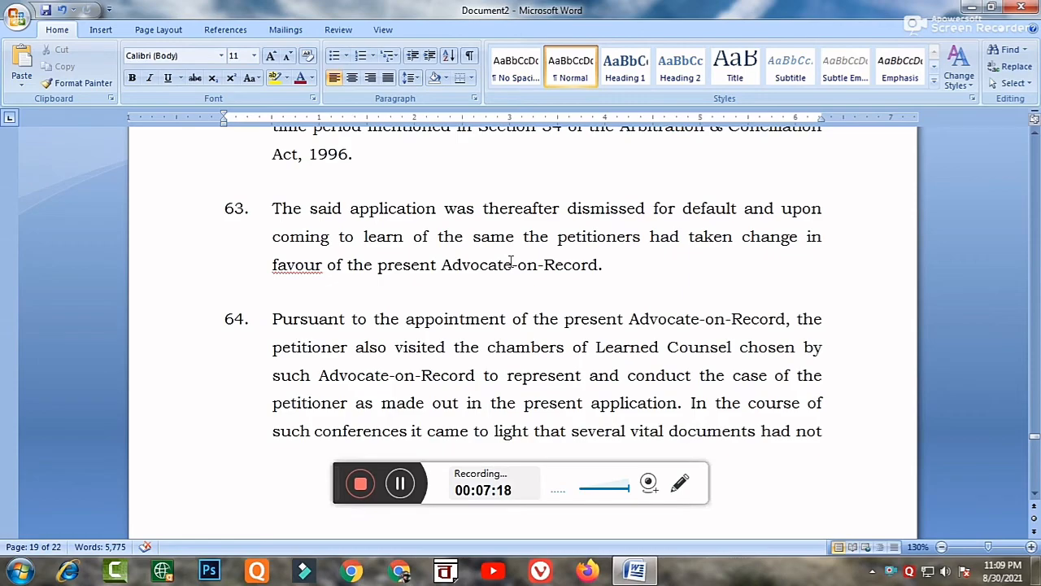
scroll(510, 262, "up", 15)
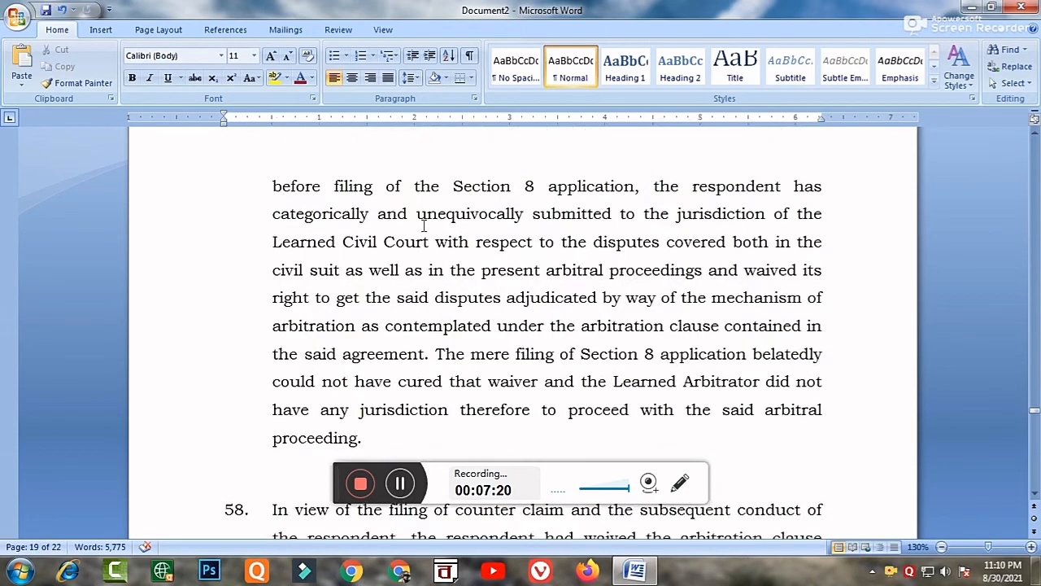
scroll(423, 226, "up", 12)
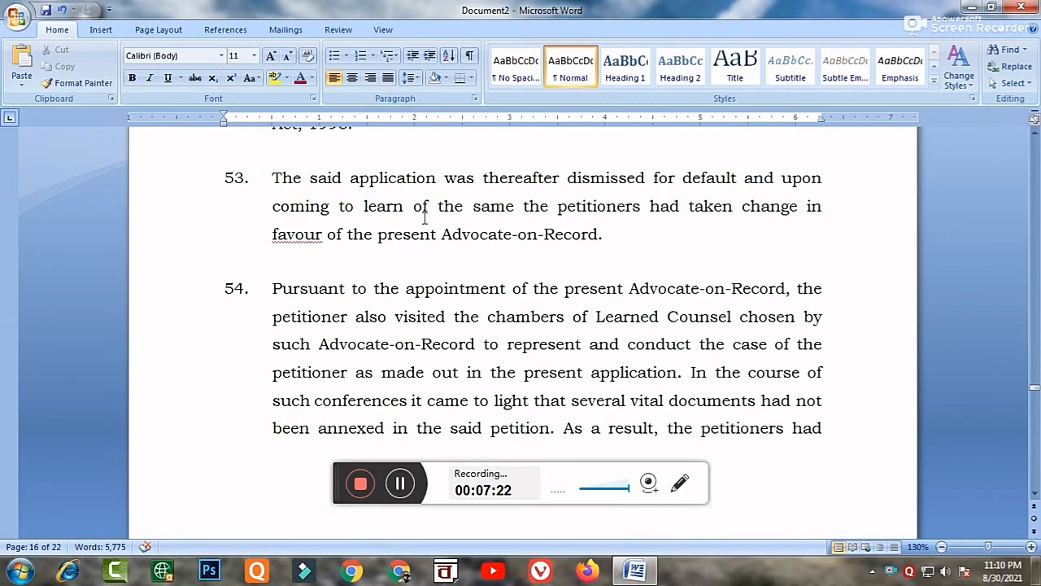
key("ctrl+Home")
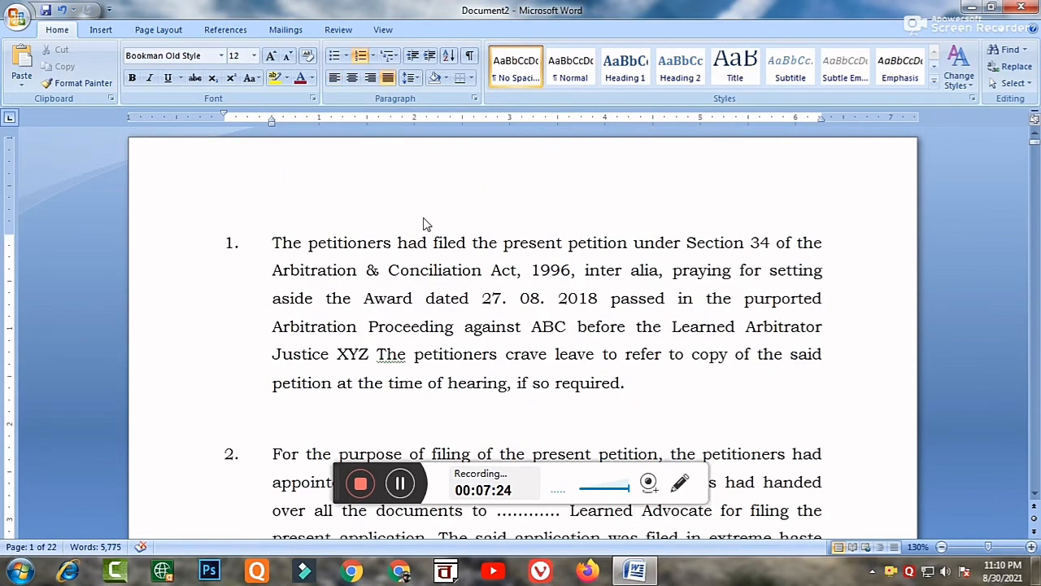
left_click(101, 30)
left_click(567, 69)
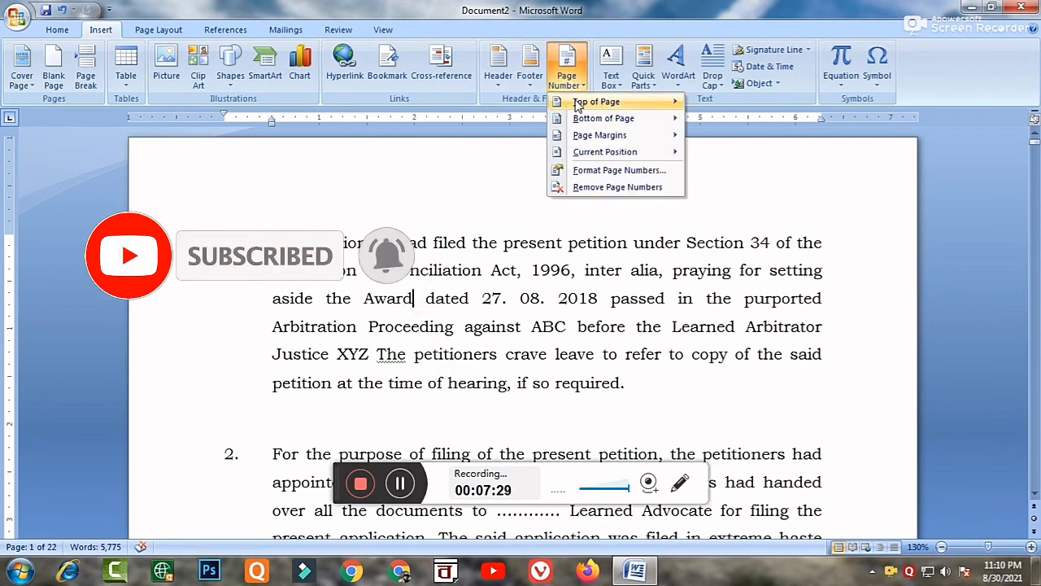
mouse_move(578, 104)
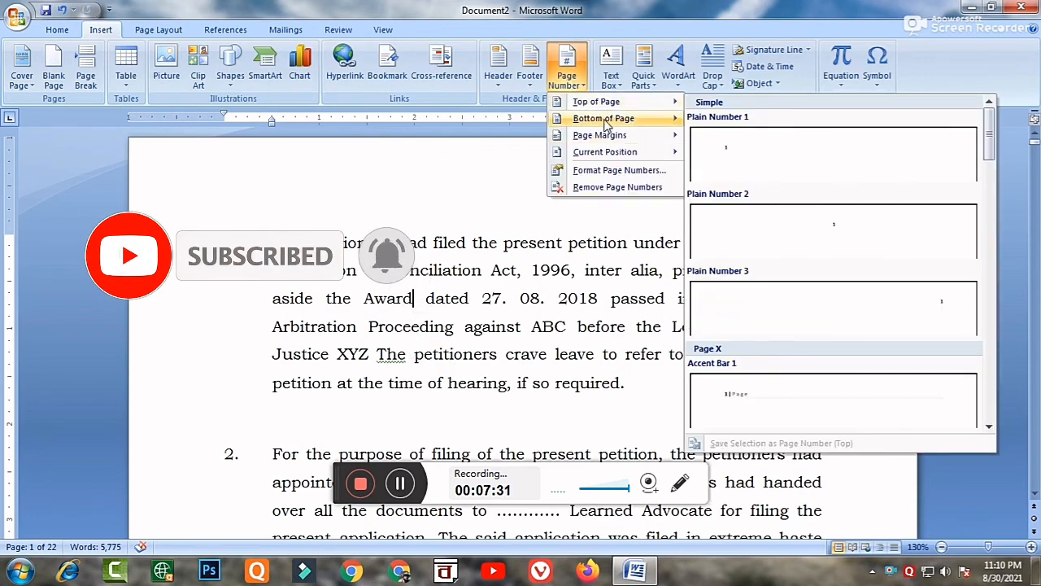
mouse_move(606, 122)
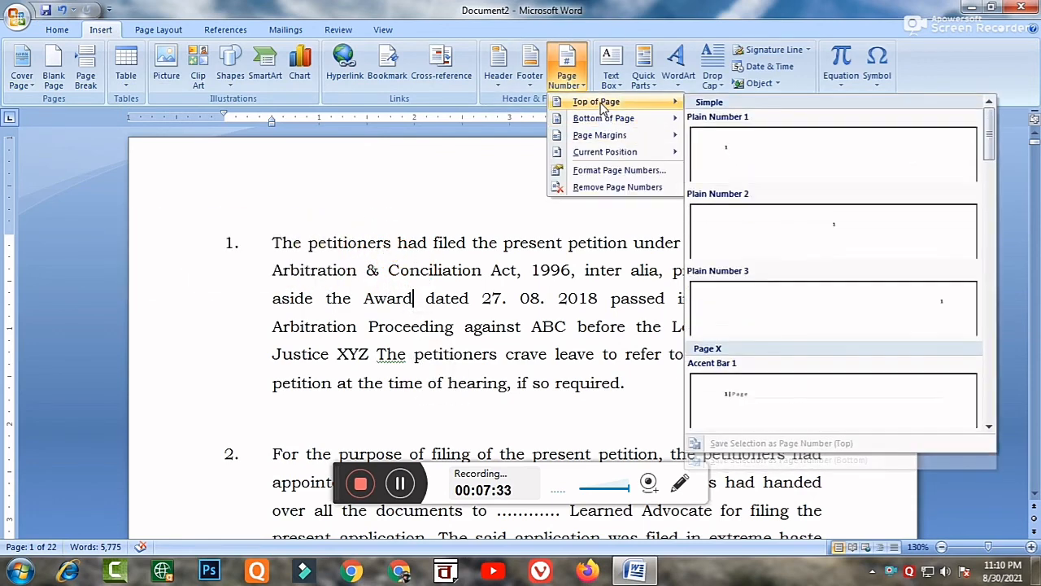
left_click(797, 235)
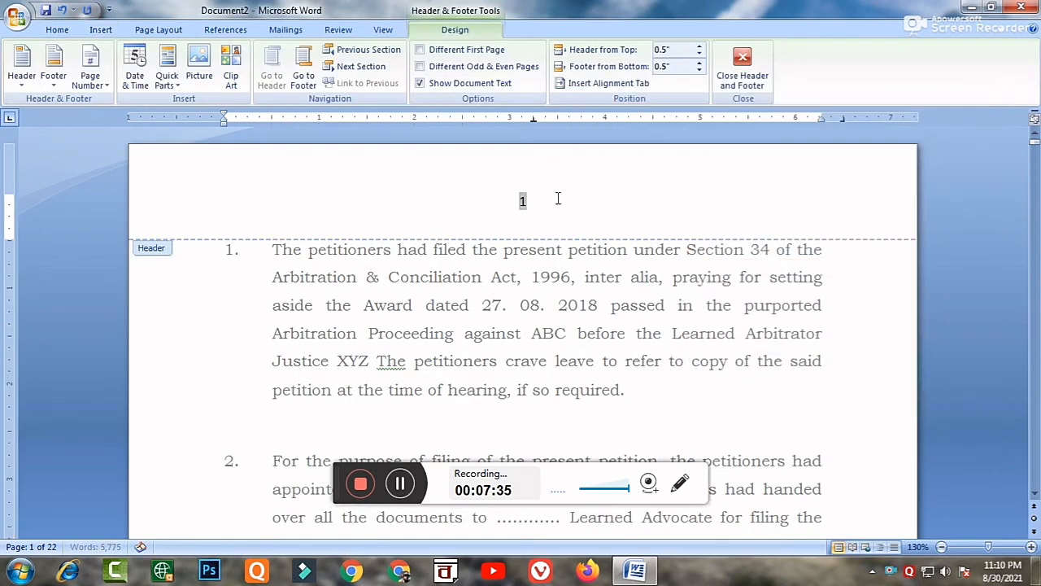
left_click(741, 75)
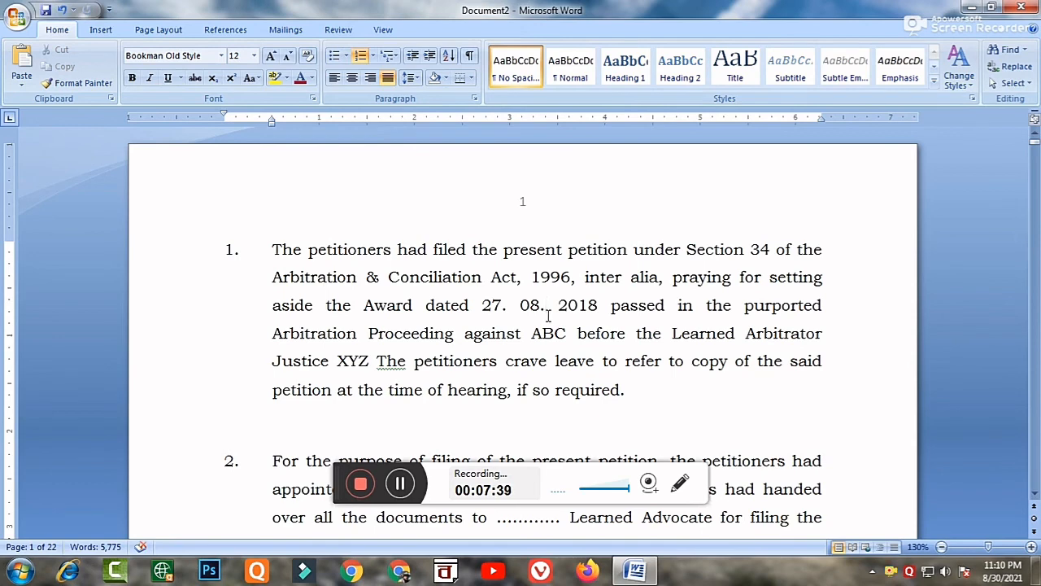
Check the header page number on the document's last page.
key("ctrl+End")
scroll(549, 317, "up", 10)
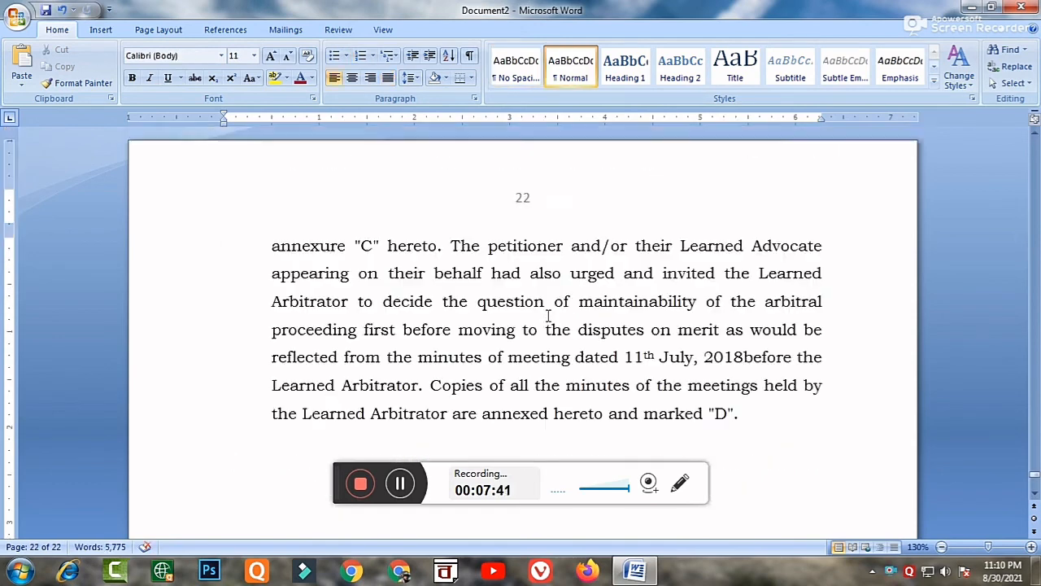
scroll(550, 320, "down", 6)
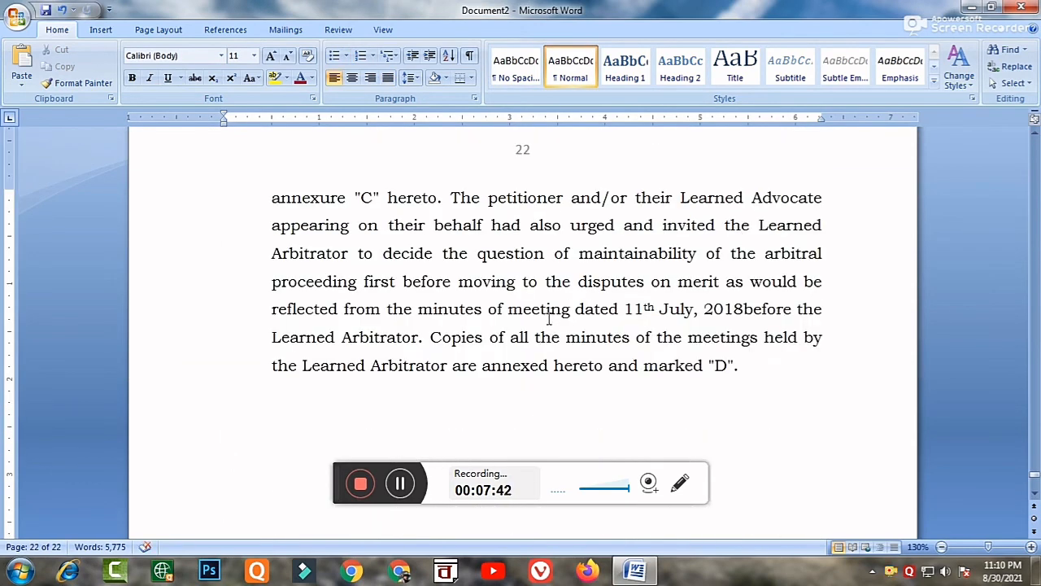